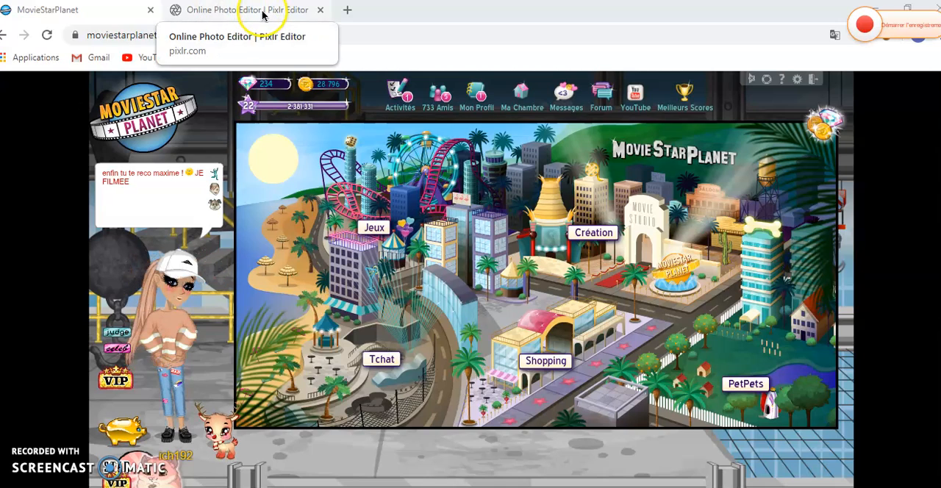
# - Switch to Pixlr Editor, create a transparent 800 x 600 image and set the interface language to French
pyautogui.click(222, 11)
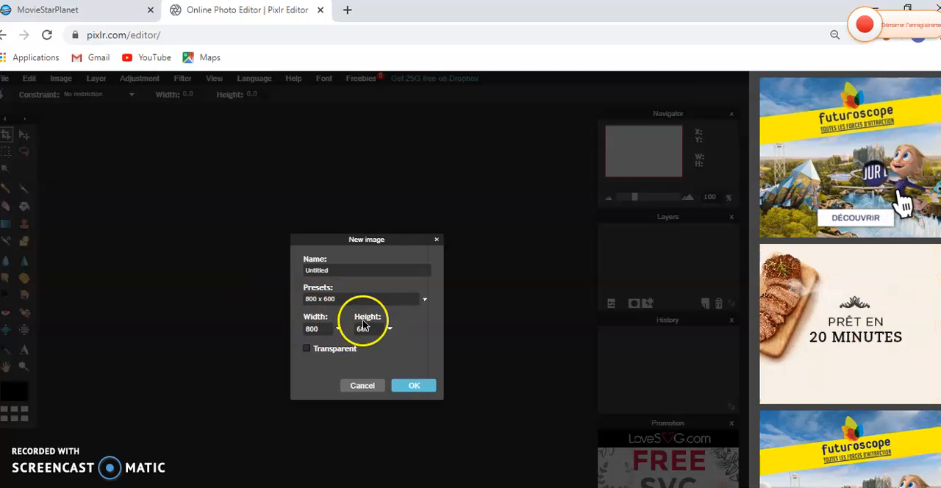
pyautogui.click(309, 350)
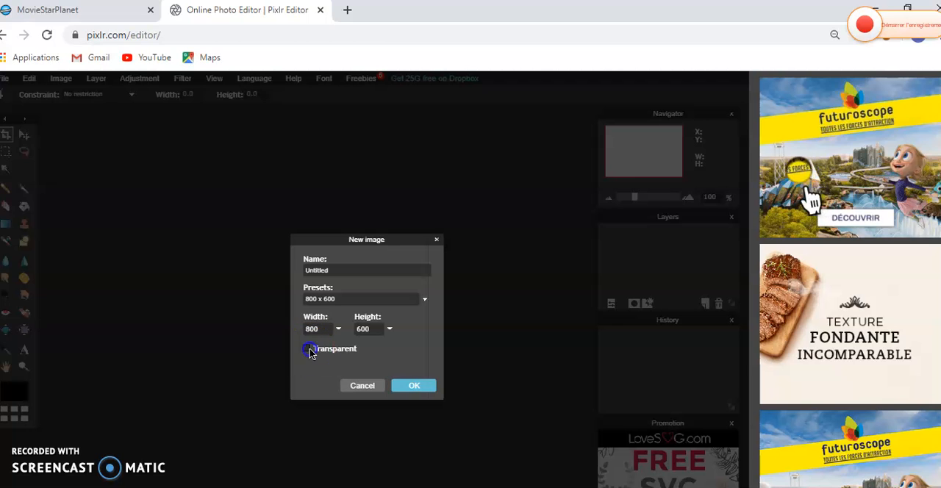
pyautogui.click(415, 387)
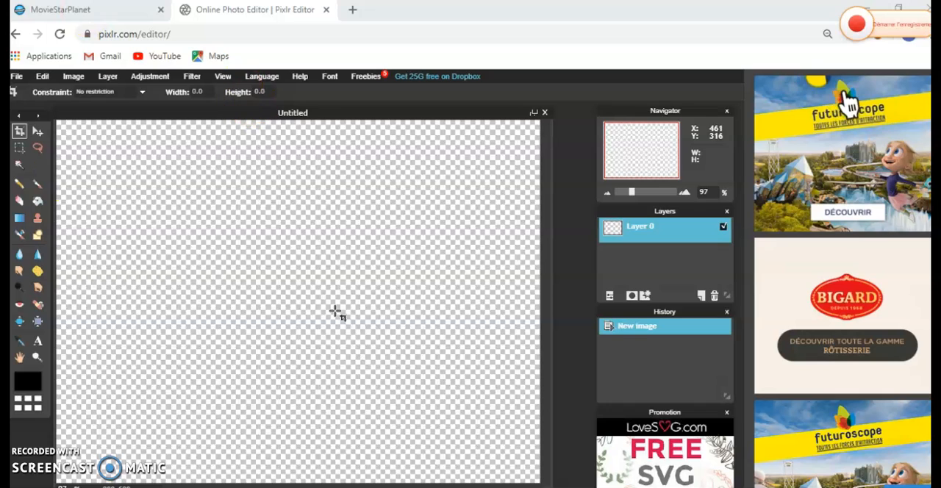
pyautogui.click(264, 77)
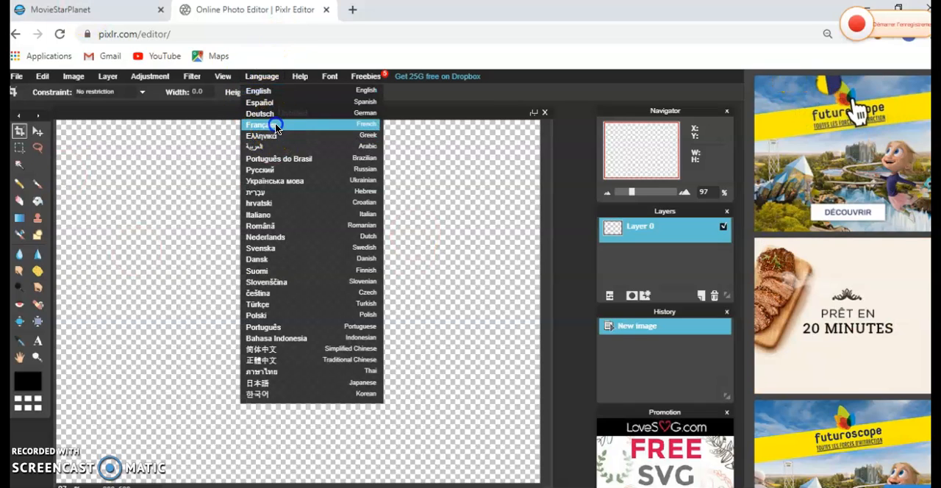
pyautogui.click(271, 124)
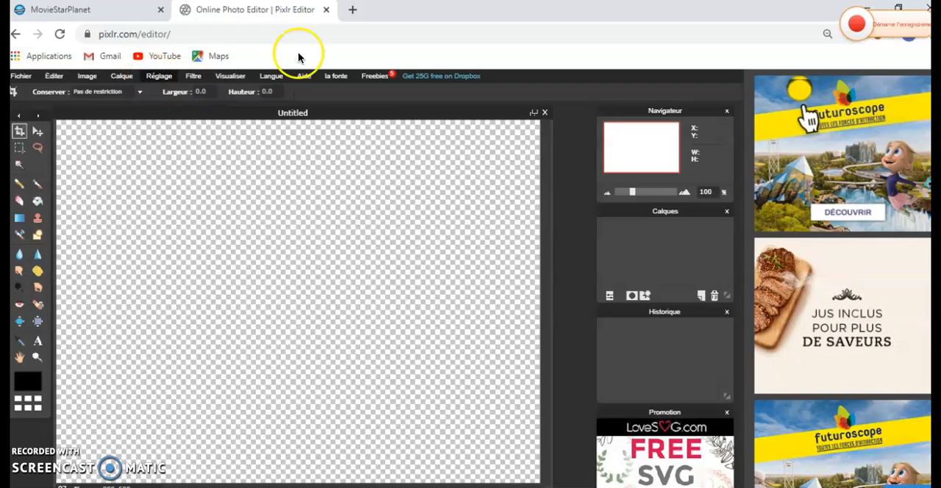
# - Search Google in a new browser tab for images of "fond clair"
pyautogui.click(353, 10)
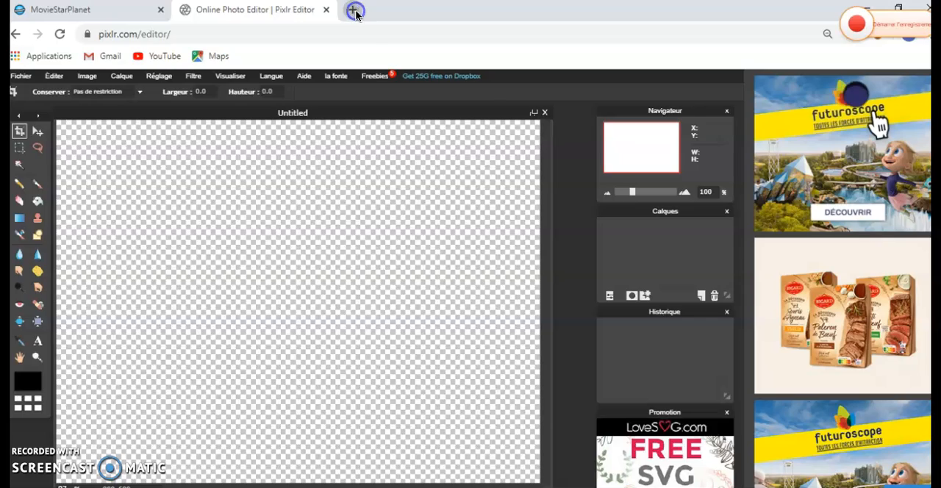
pyautogui.click(302, 73)
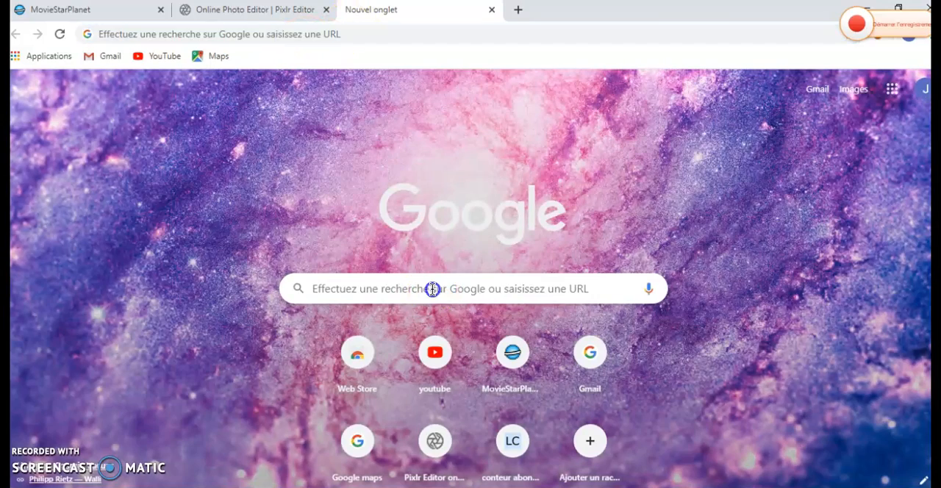
pyautogui.click(433, 289)
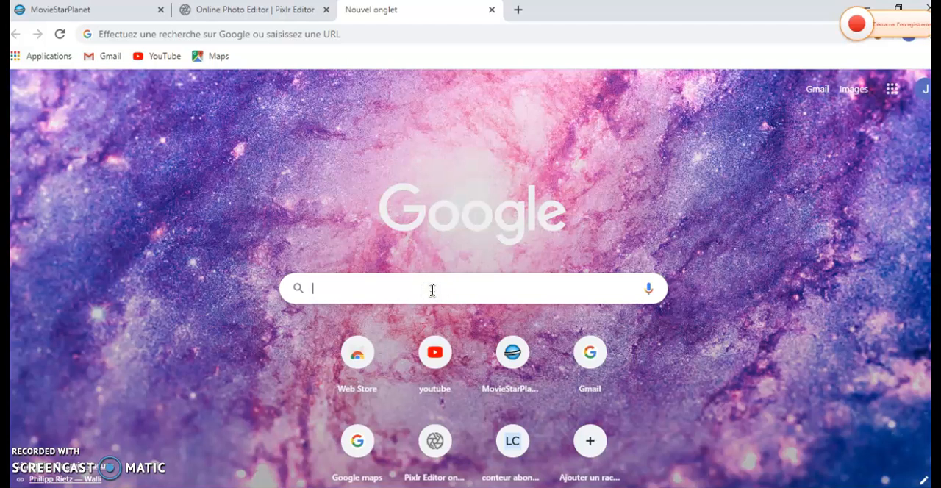
pyautogui.write('fod')
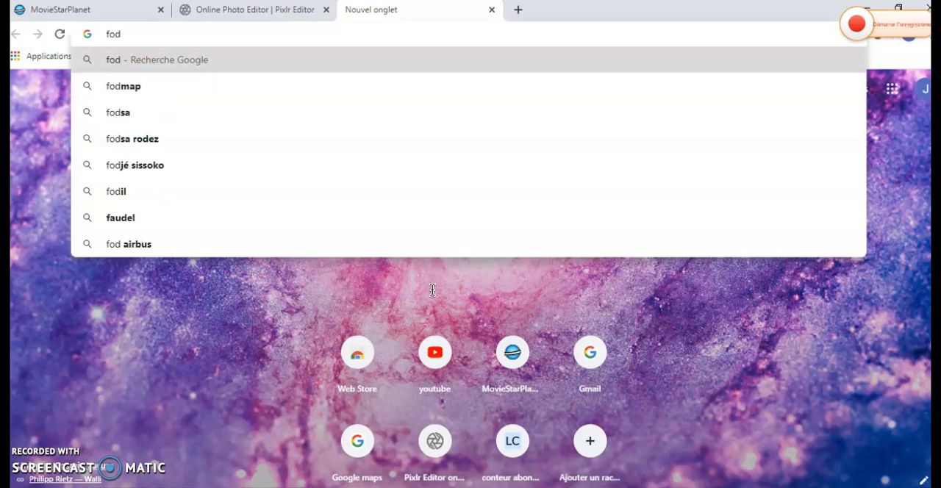
pyautogui.press('BackSpace')
pyautogui.write('nd clir')
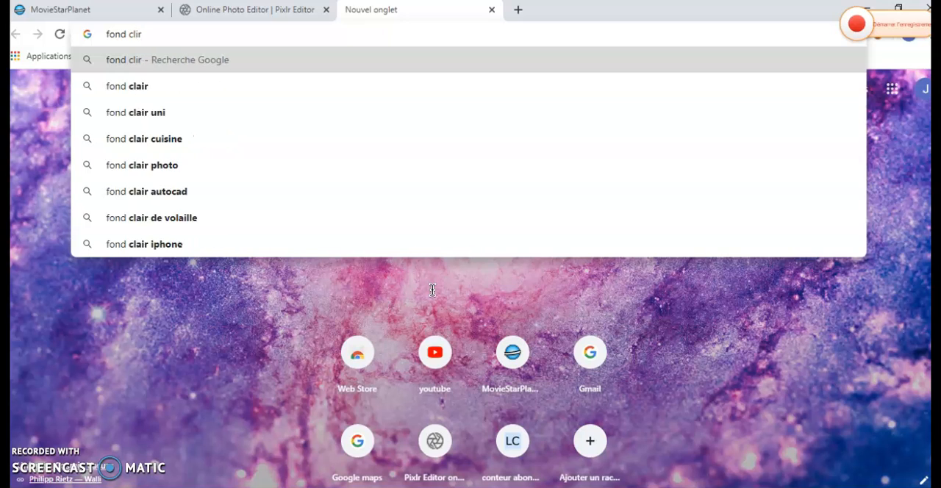
pyautogui.press('BackSpace')
pyautogui.press('BackSpace')
pyautogui.write('air')
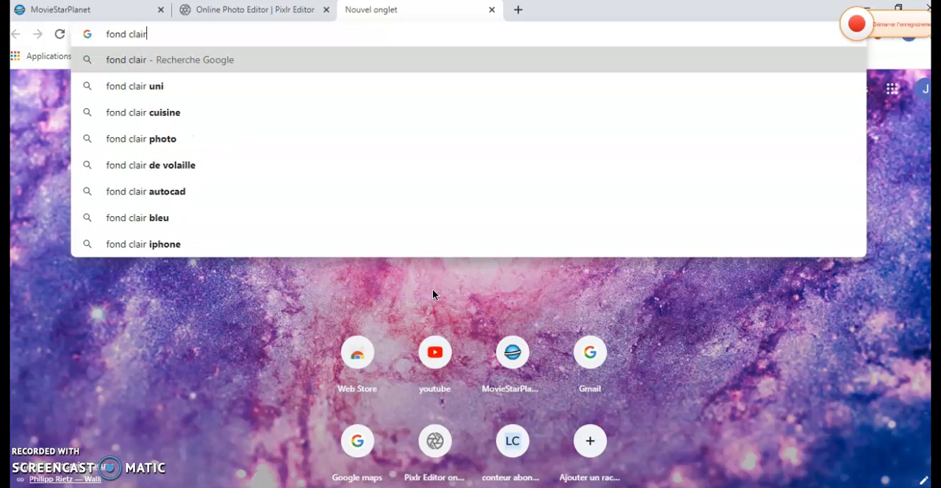
pyautogui.press('Return')
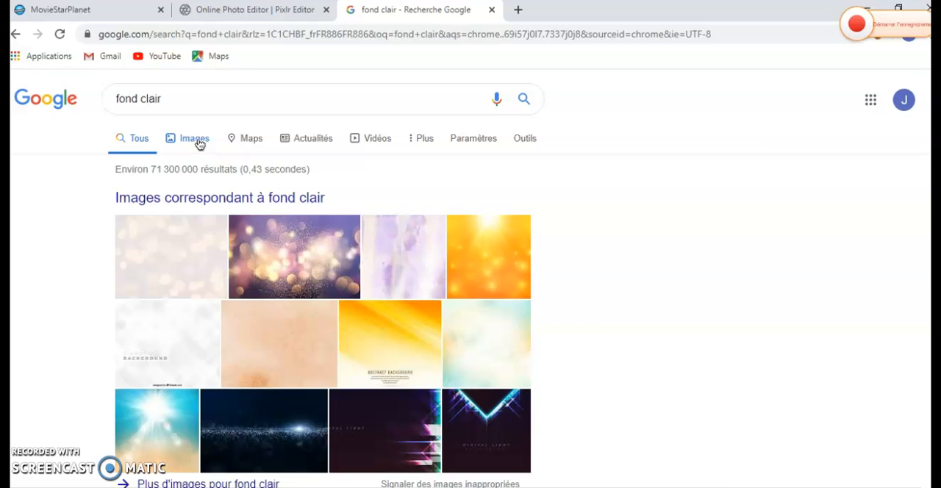
pyautogui.click(189, 145)
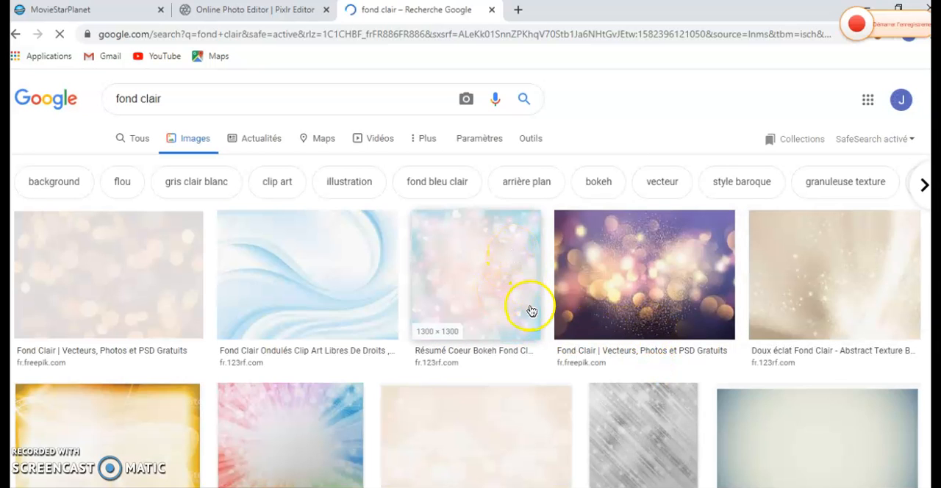
# - Capture the grey diagonal-streak background with the Windows screen capture tool, minimize the capture and close the search page
pyautogui.scroll(-1, 657, 318)
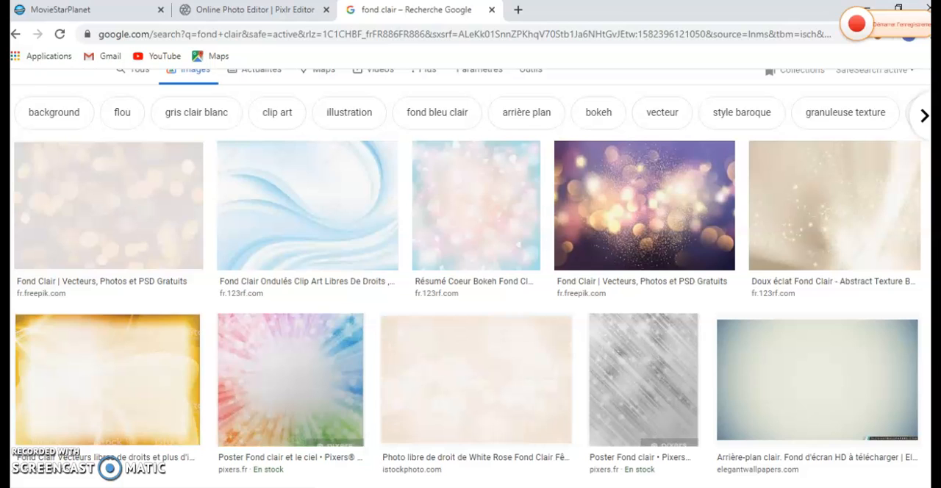
pyautogui.click(294, 486)
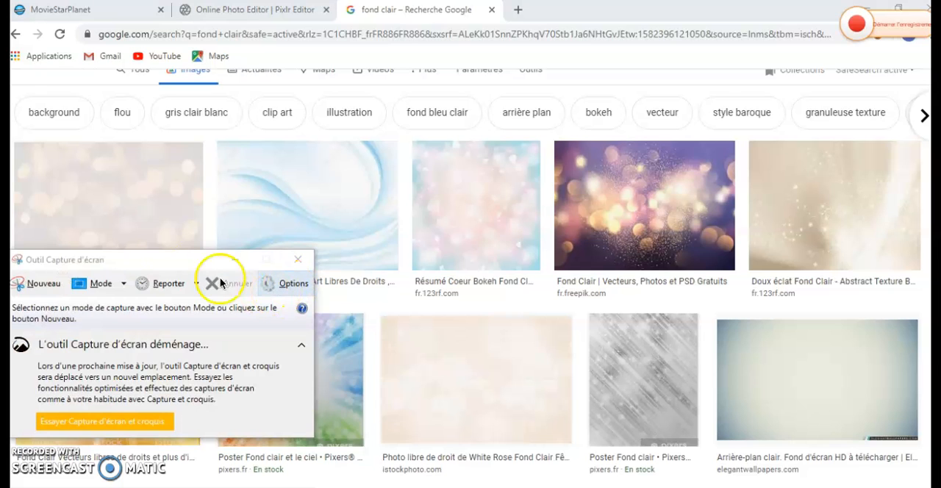
pyautogui.click(42, 284)
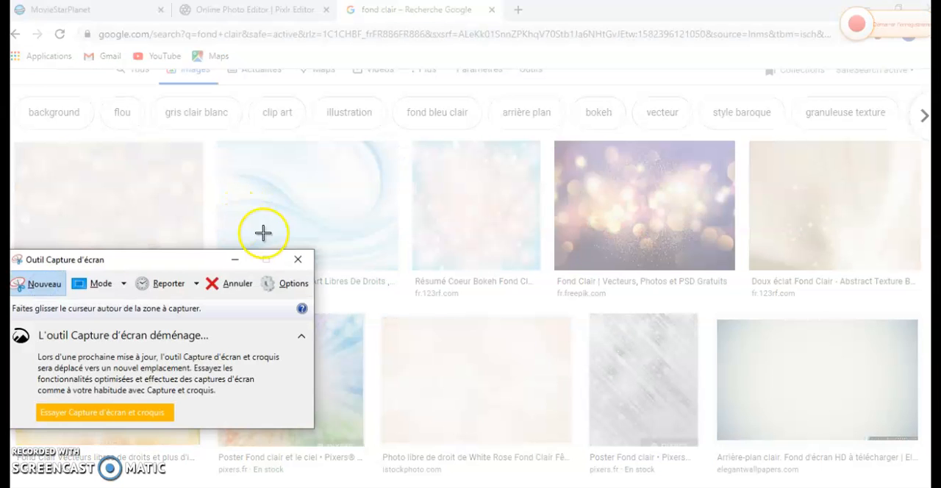
pyautogui.moveTo(596, 324); pyautogui.dragTo(694, 427)
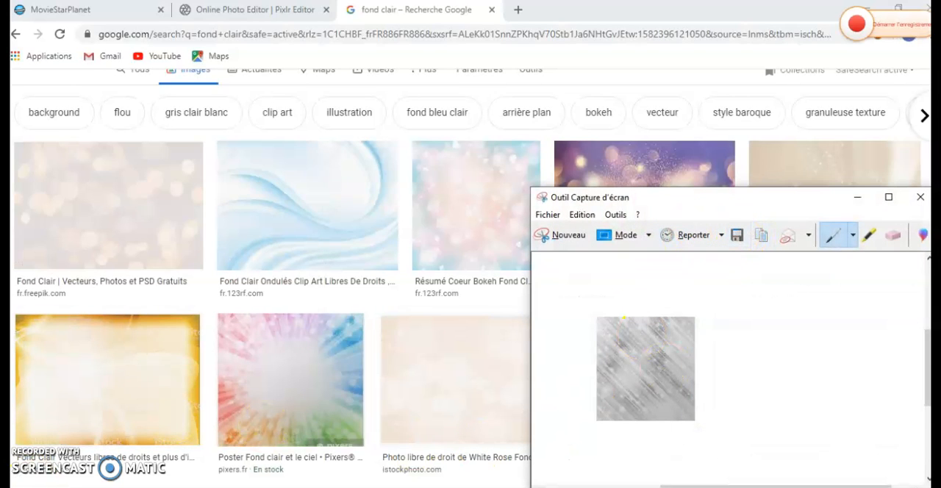
pyautogui.moveTo(861, 194); pyautogui.dragTo(857, 199)
pyautogui.click(856, 199)
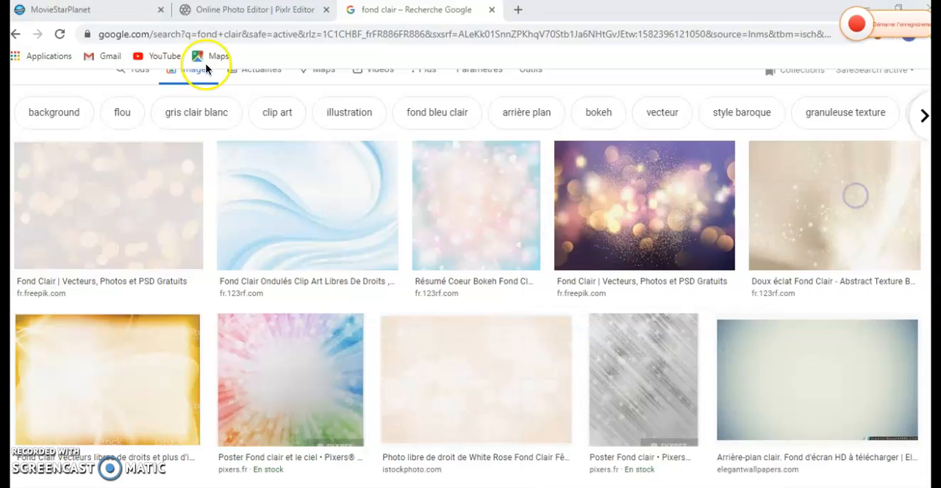
pyautogui.click(491, 11)
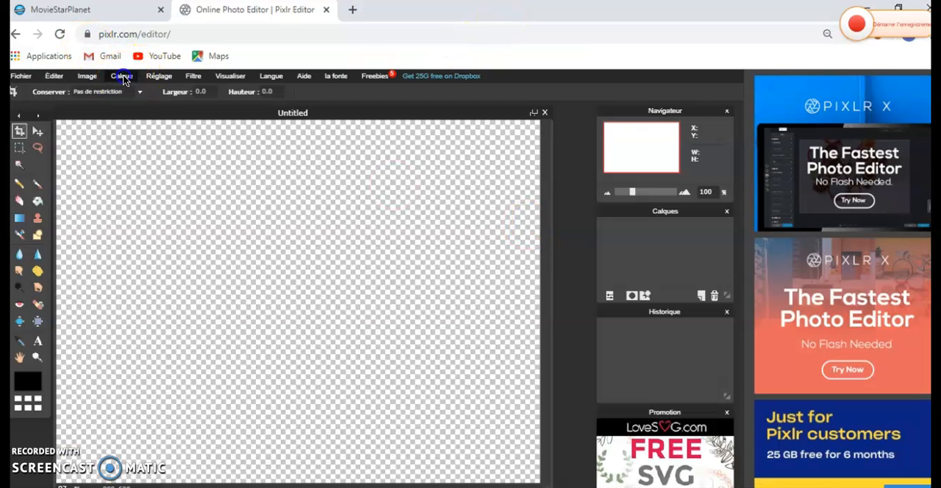
# - Add the image file didi.PNG from the Images folder as a layer in the untitled image
pyautogui.click(122, 76)
pyautogui.click(146, 129)
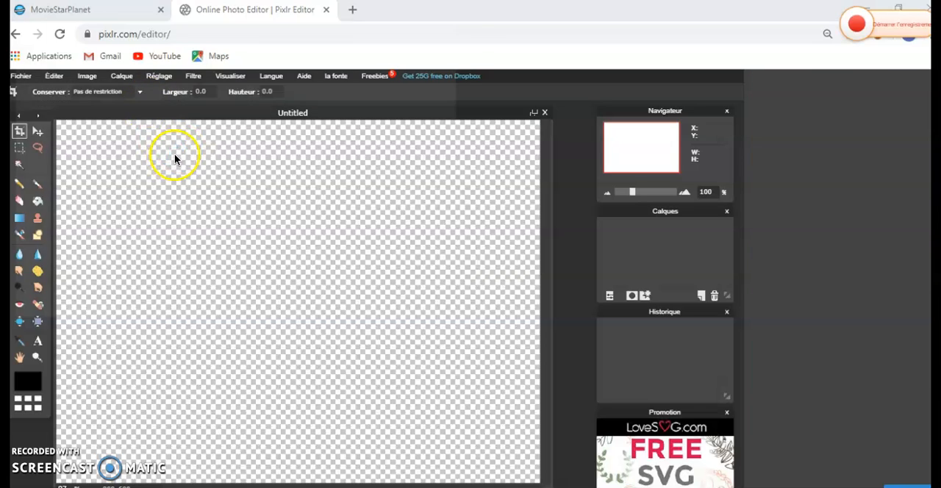
pyautogui.write('didi')
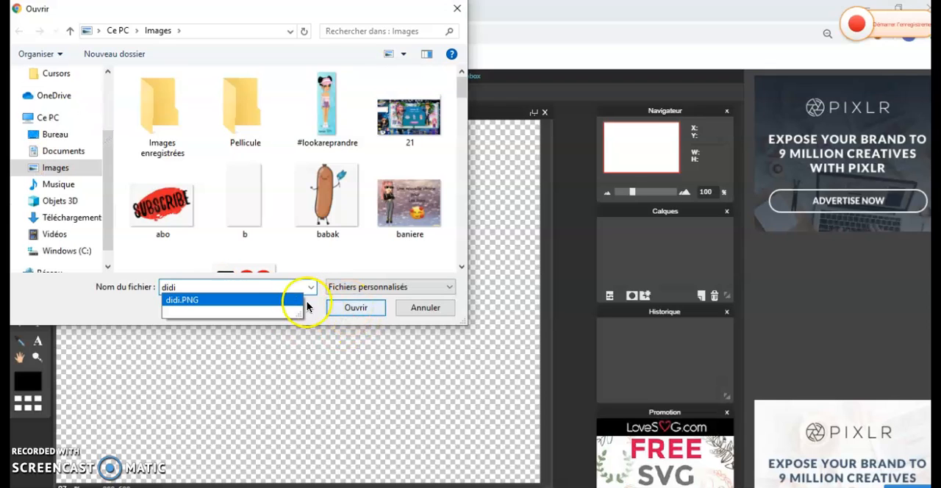
pyautogui.click(269, 300)
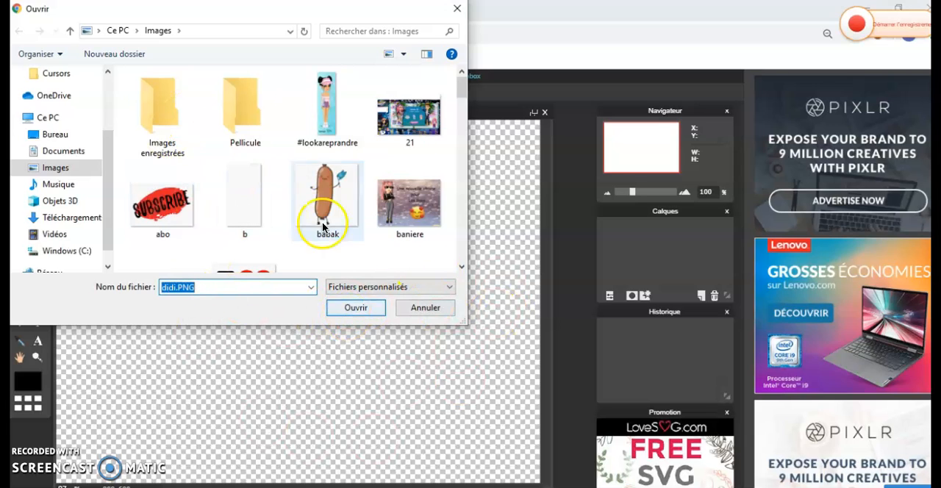
pyautogui.click(355, 307)
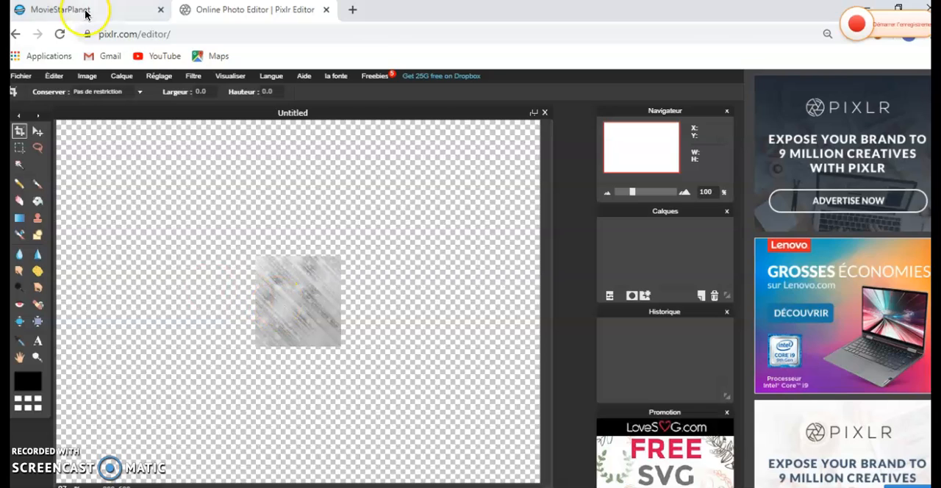
# - Enlarge the grey background layer with free transform until it covers the whole canvas, and apply the transformation
pyautogui.click(55, 75)
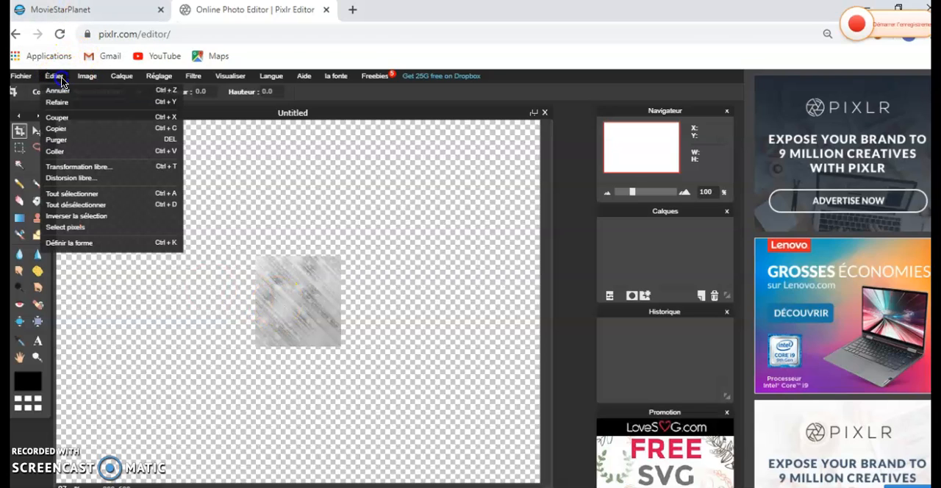
pyautogui.click(92, 165)
pyautogui.moveTo(258, 257); pyautogui.dragTo(22, 64)
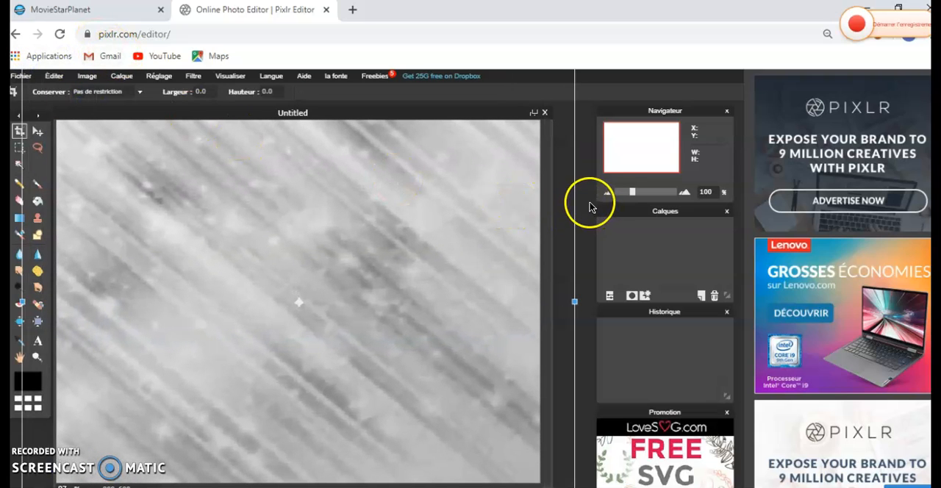
pyautogui.click(590, 205)
pyautogui.click(320, 309)
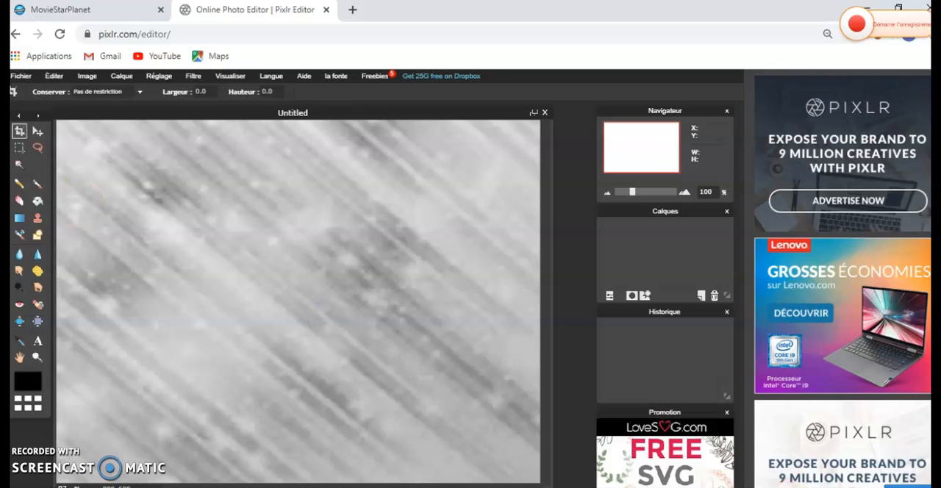
# - Switch to MovieStarPlanet and open the plain pink ArtBook "rose" from your own public ArtBooks
pyautogui.click(102, 15)
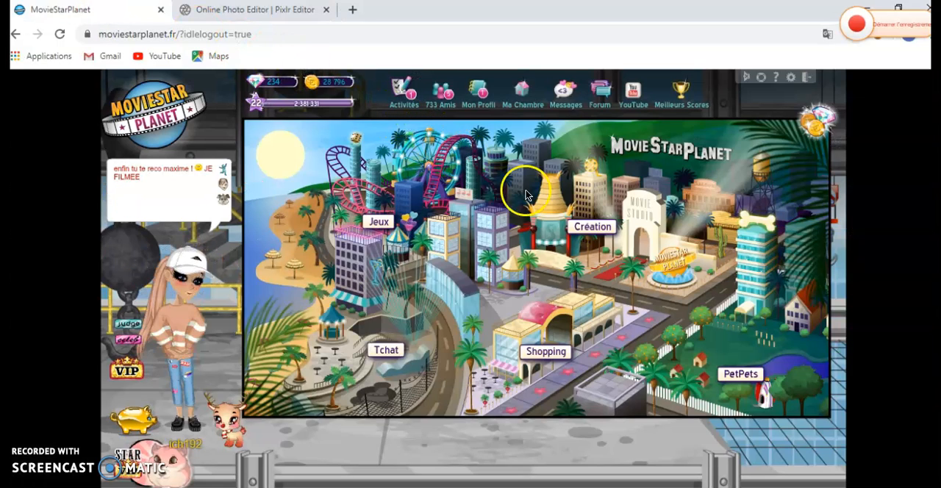
pyautogui.click(608, 254)
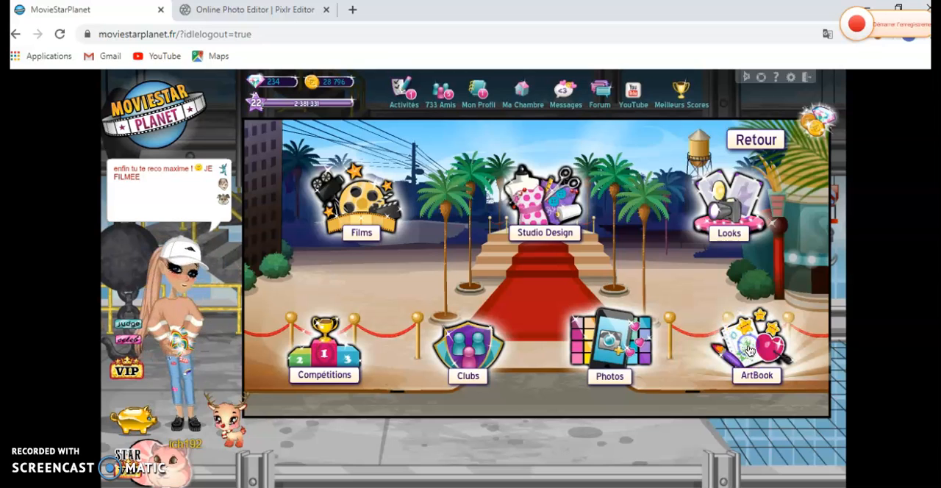
pyautogui.click(436, 86)
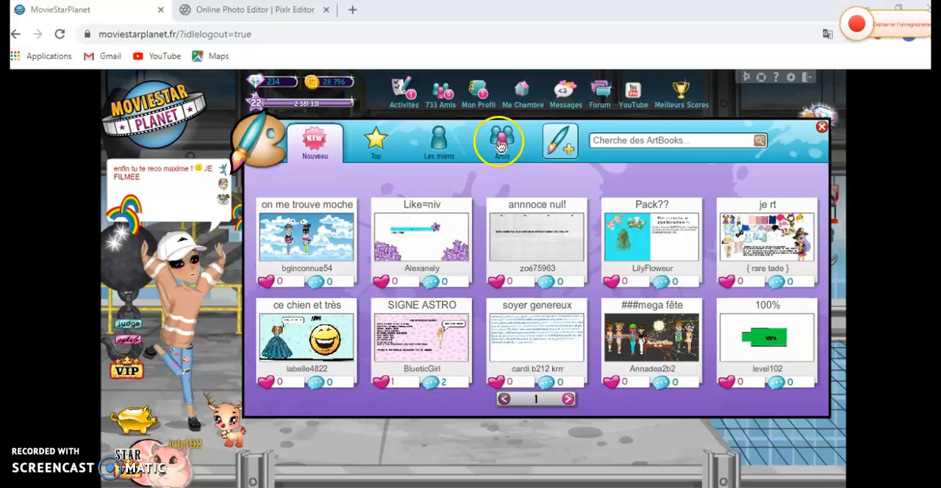
pyautogui.click(433, 142)
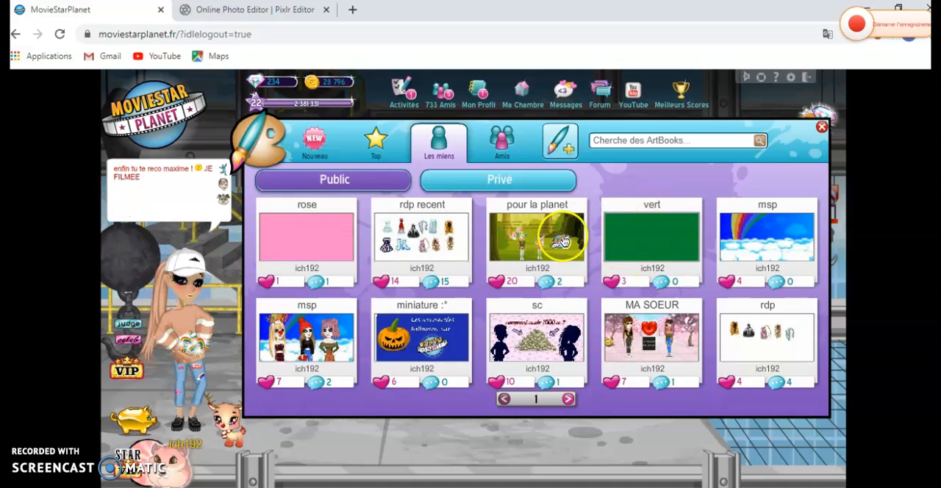
pyautogui.click(291, 237)
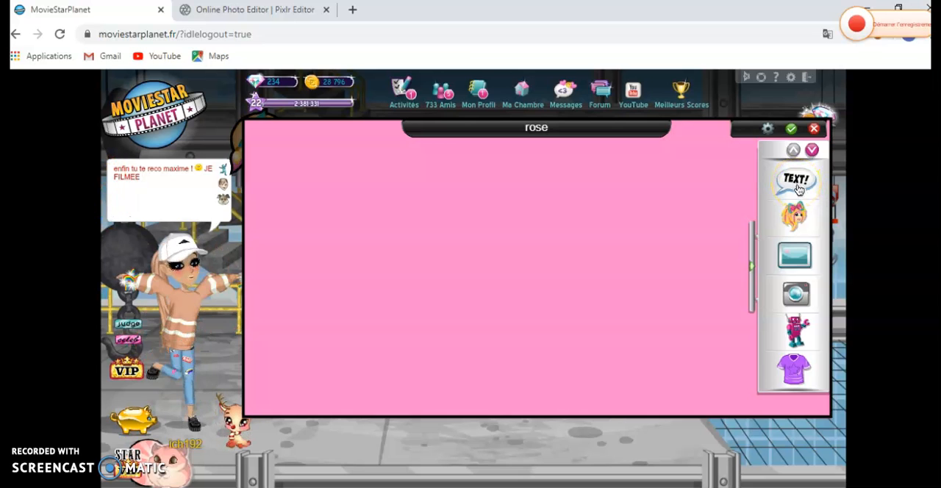
# - Add your own avatar to the pink page and enlarge it to roughly double its size
pyautogui.click(796, 217)
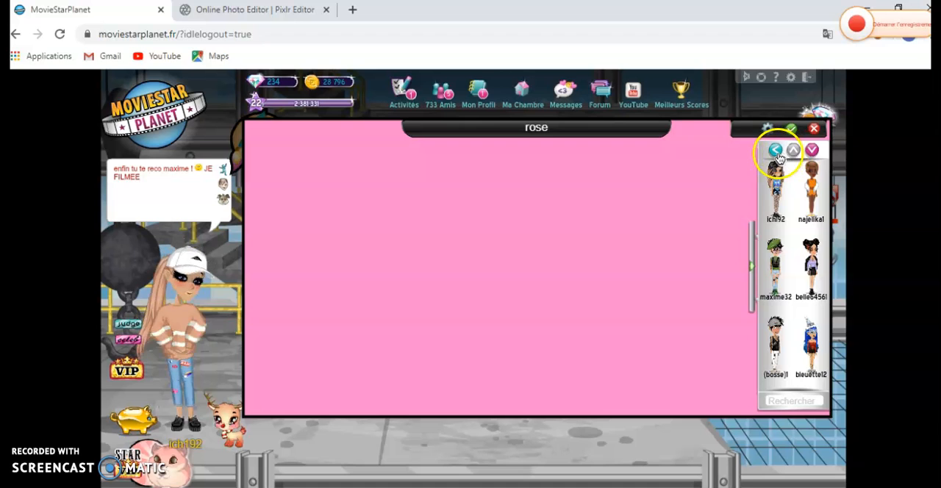
pyautogui.click(777, 192)
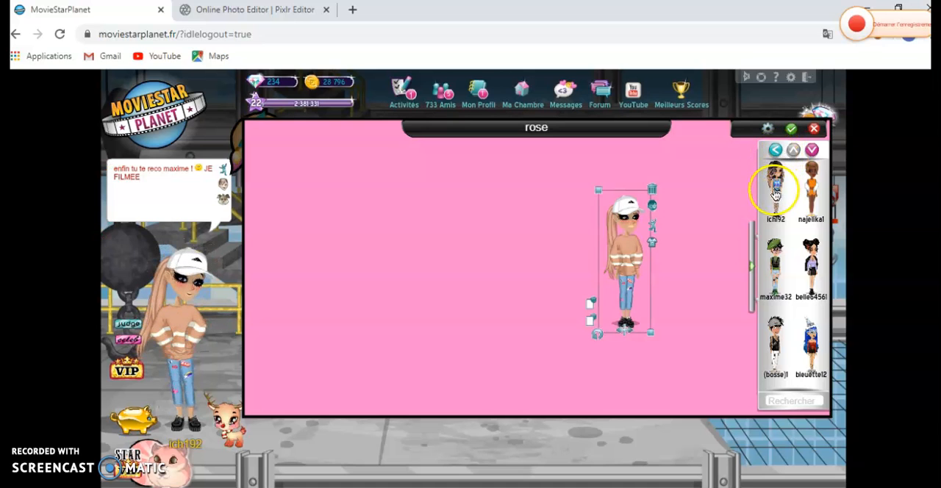
pyautogui.click(597, 189)
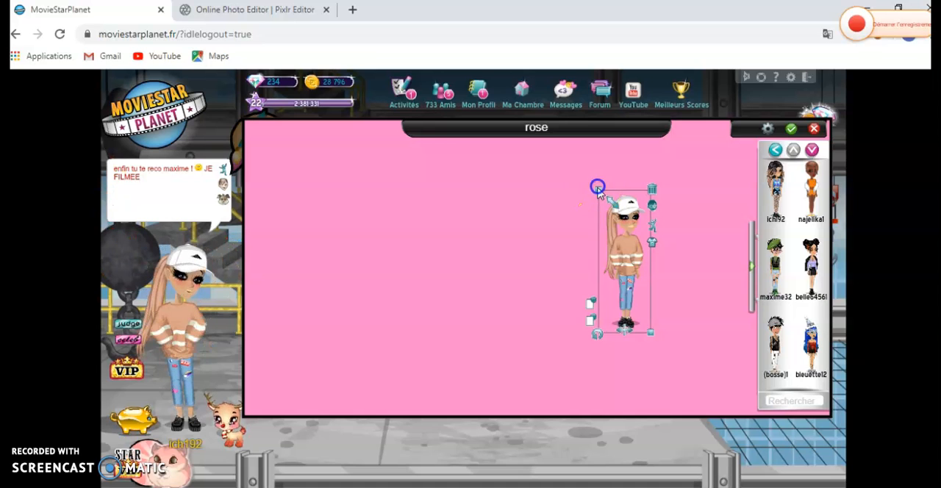
pyautogui.moveTo(594, 178); pyautogui.dragTo(547, 133)
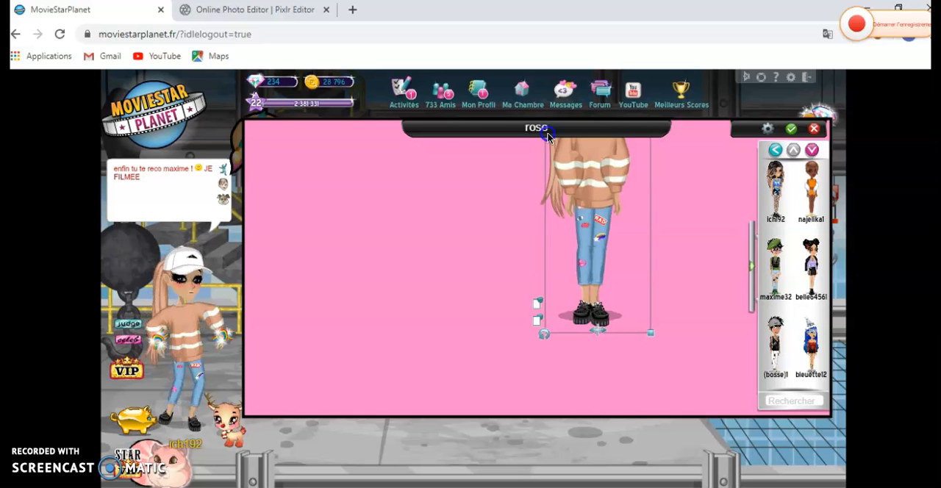
# - Reposition the avatar so its head and upper body show on the pink page, and save a Snipping Tool capture of it
pyautogui.moveTo(591, 185); pyautogui.dragTo(527, 289)
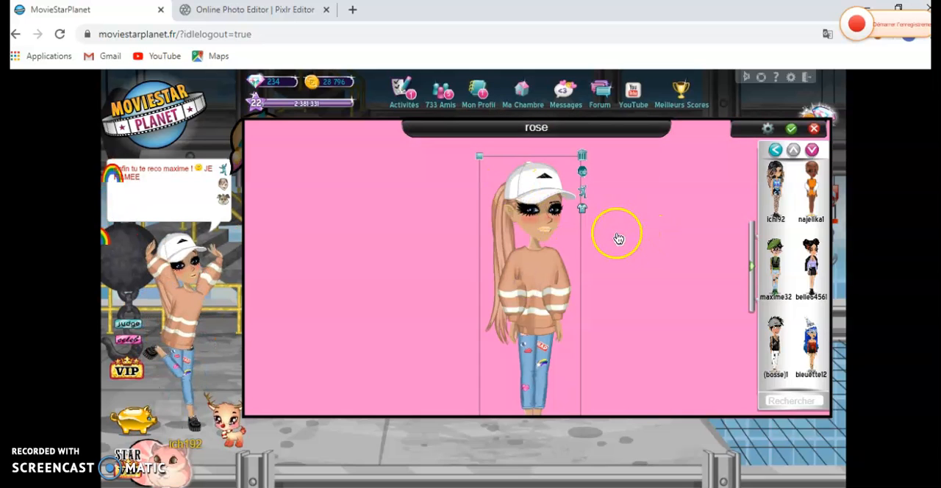
pyautogui.click(583, 174)
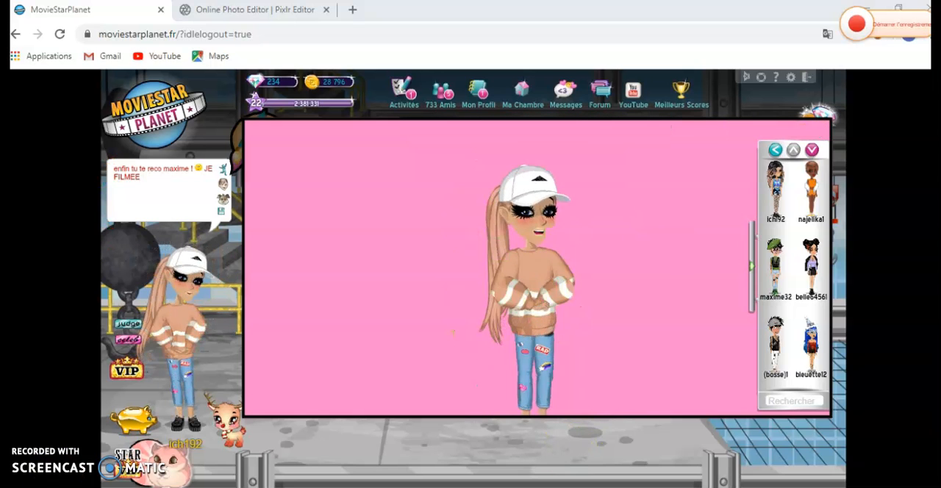
pyautogui.click(656, 486)
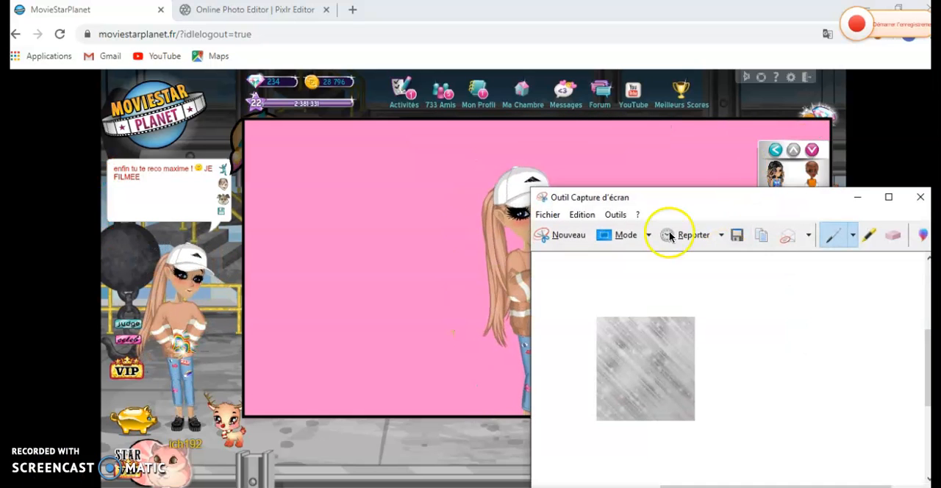
pyautogui.click(580, 239)
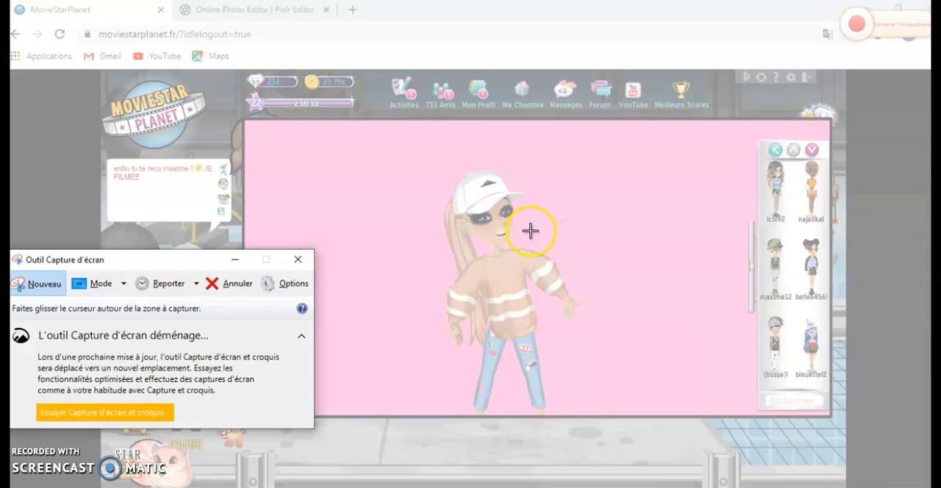
pyautogui.moveTo(412, 158); pyautogui.dragTo(611, 400)
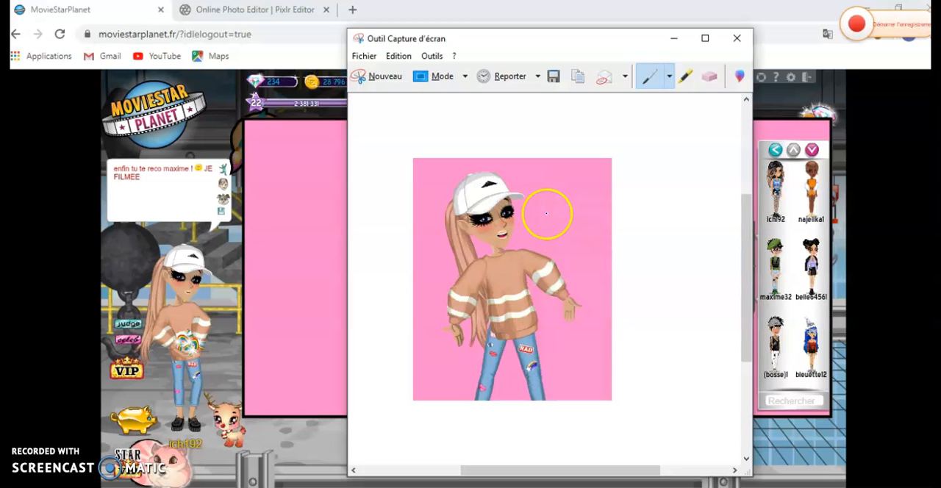
pyautogui.click(553, 77)
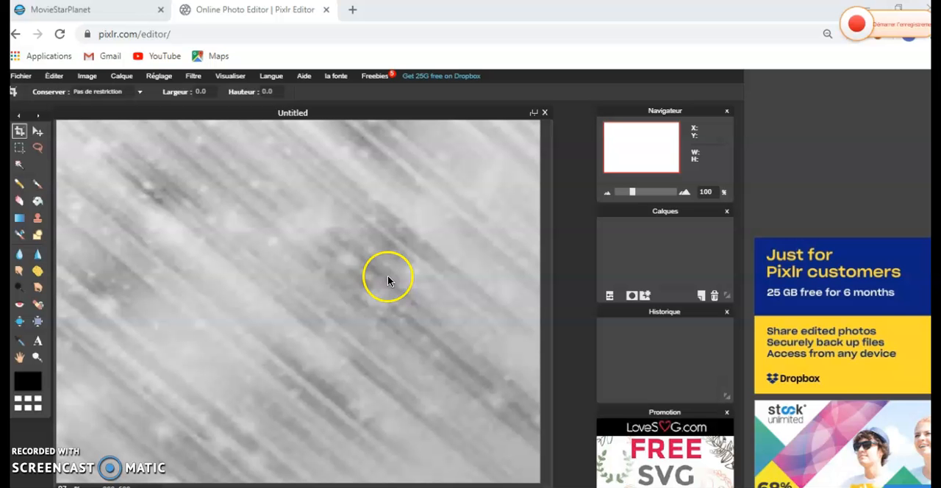
# - Switch to Pixlr Editor and add the image file dodou.PNG from the Images folder as a layer above the grey background
pyautogui.click(155, 8)
pyautogui.click(263, 8)
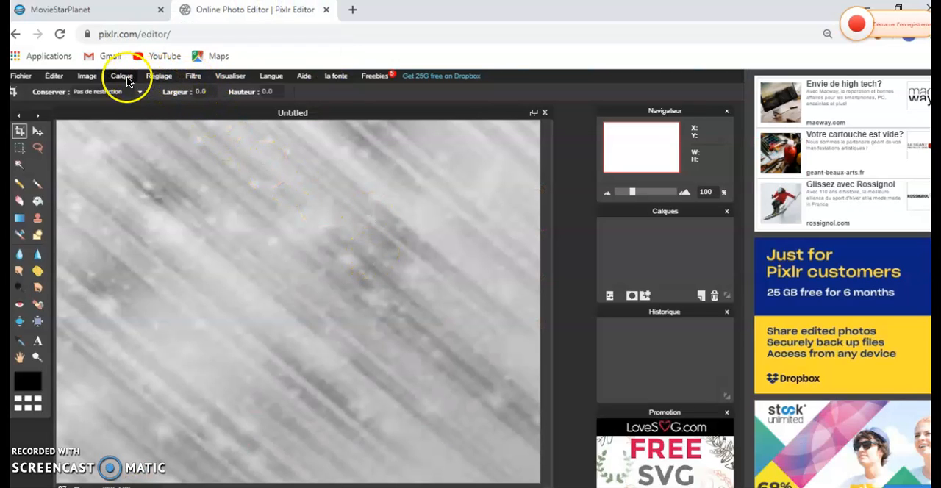
pyautogui.click(126, 79)
pyautogui.click(140, 127)
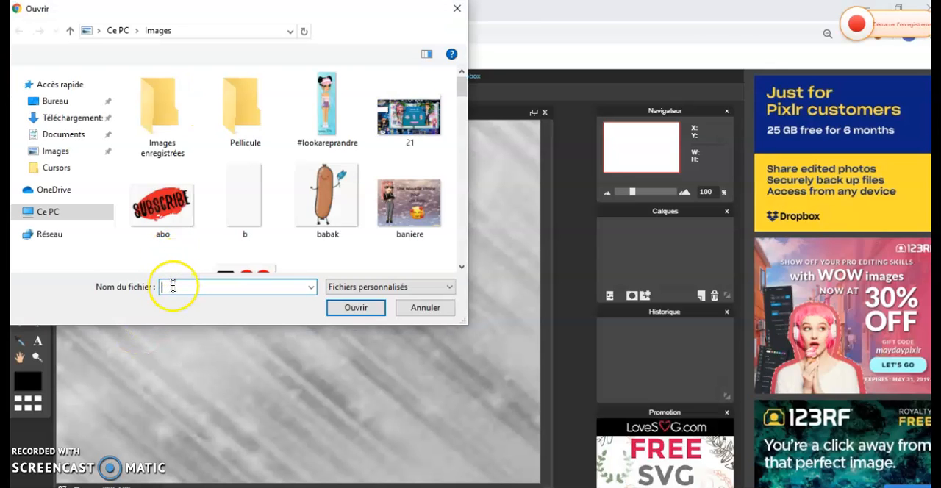
pyautogui.write('dod')
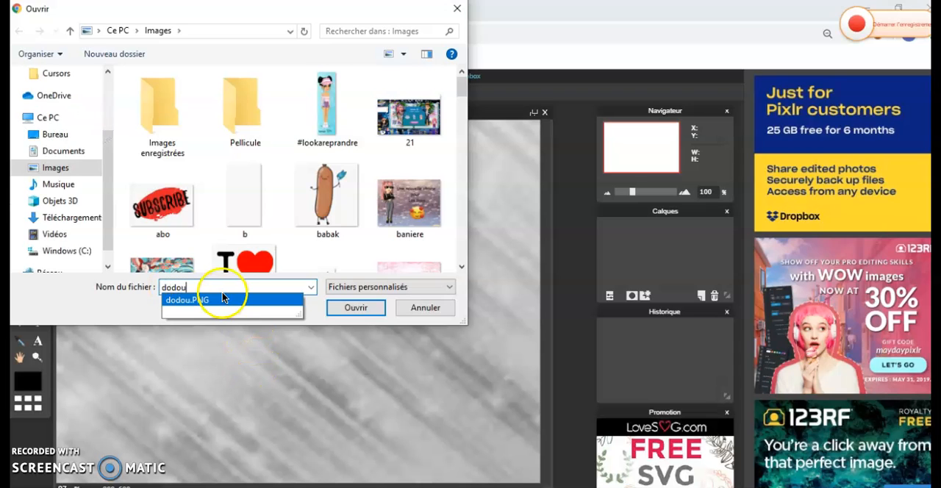
pyautogui.write('ou')
pyautogui.click(352, 307)
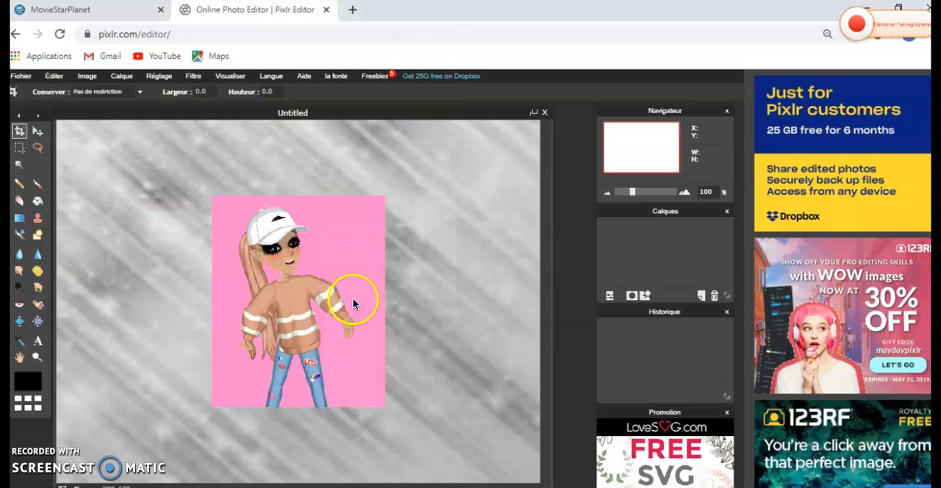
# - Delete the pink background around the avatar, beside its neck and between its legs using Magic Wand selections
pyautogui.click(20, 166)
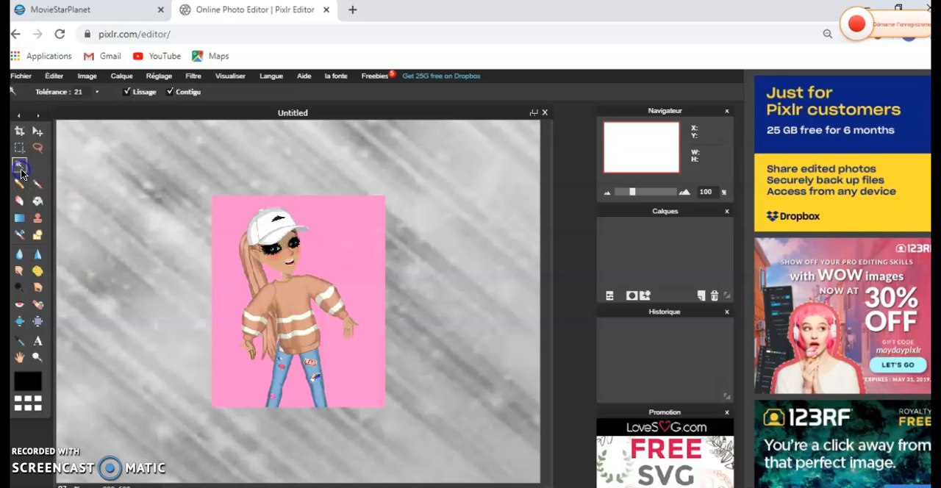
pyautogui.click(224, 212)
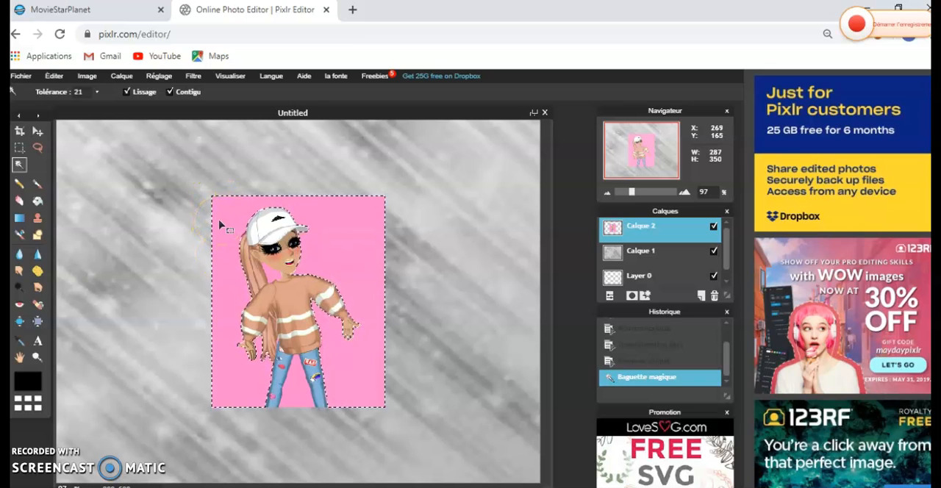
pyautogui.press('Delete')
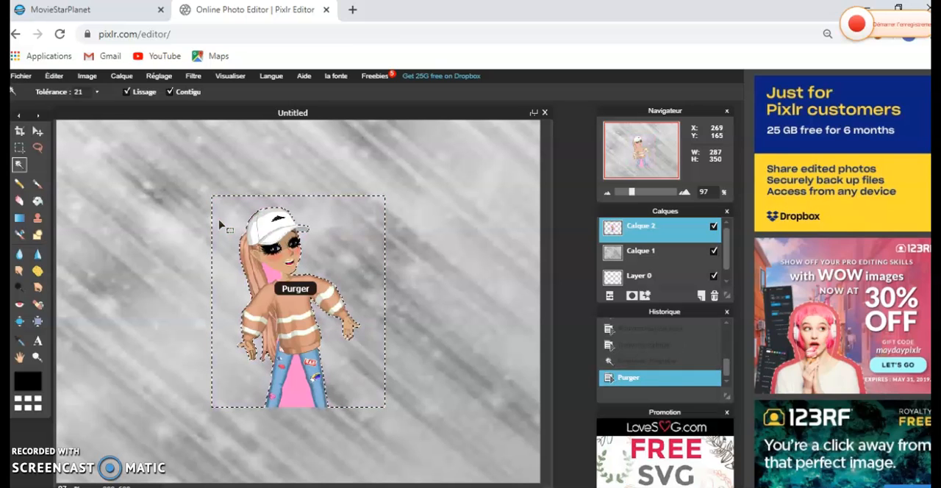
pyautogui.click(273, 276)
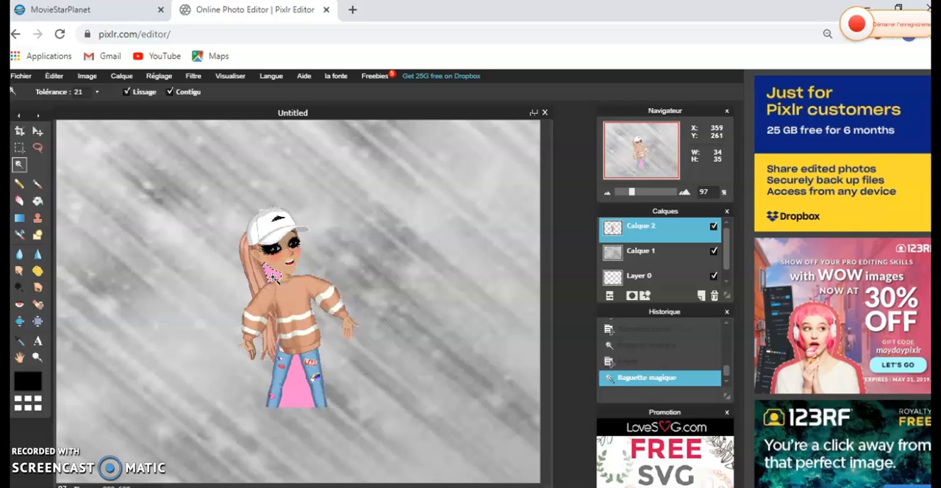
pyautogui.press('Delete')
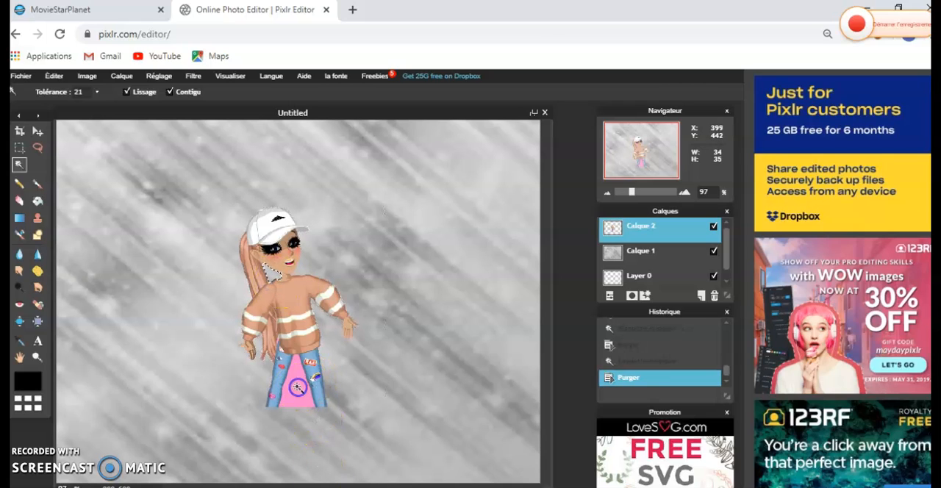
pyautogui.click(297, 388)
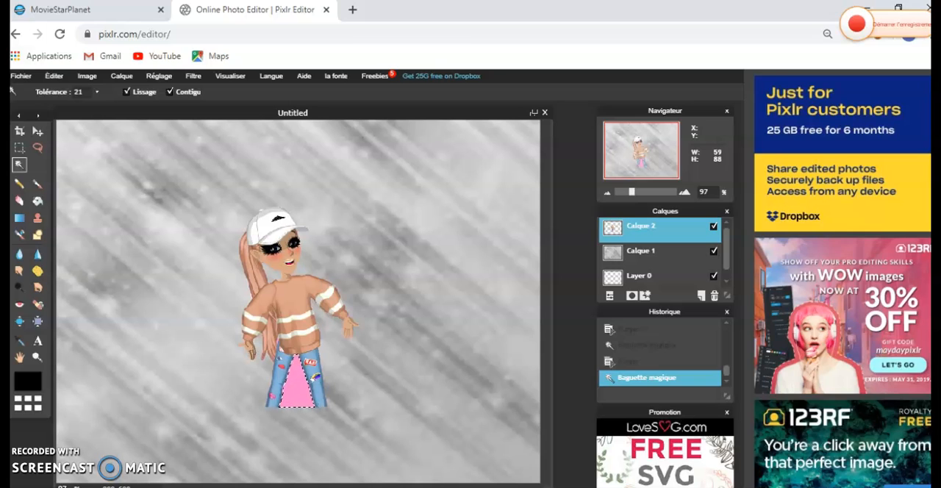
pyautogui.press('Delete')
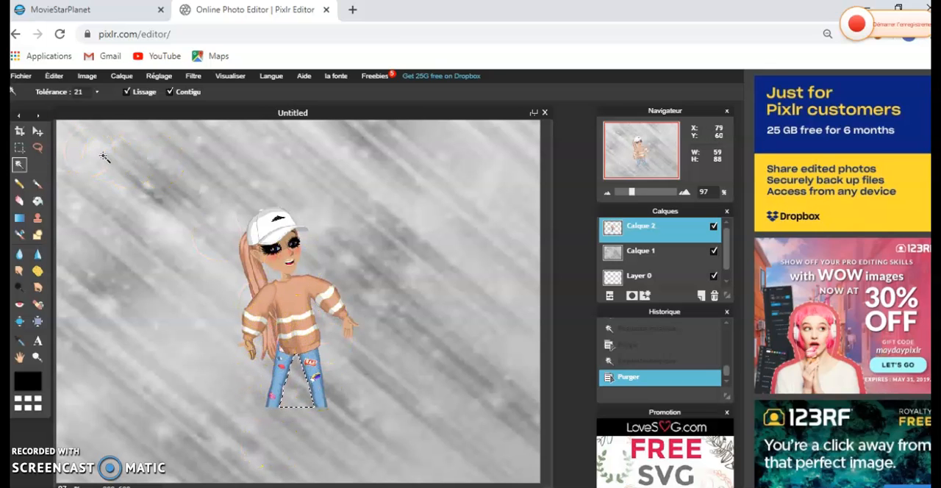
# - Move the avatar layer to the canvas's upper-left corner with free transform and apply the transformation
pyautogui.click(22, 132)
pyautogui.click(59, 76)
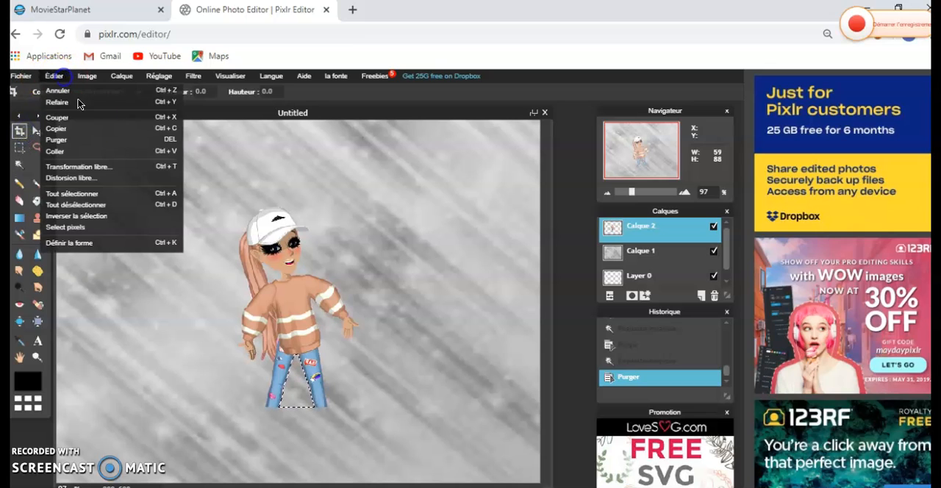
pyautogui.click(96, 166)
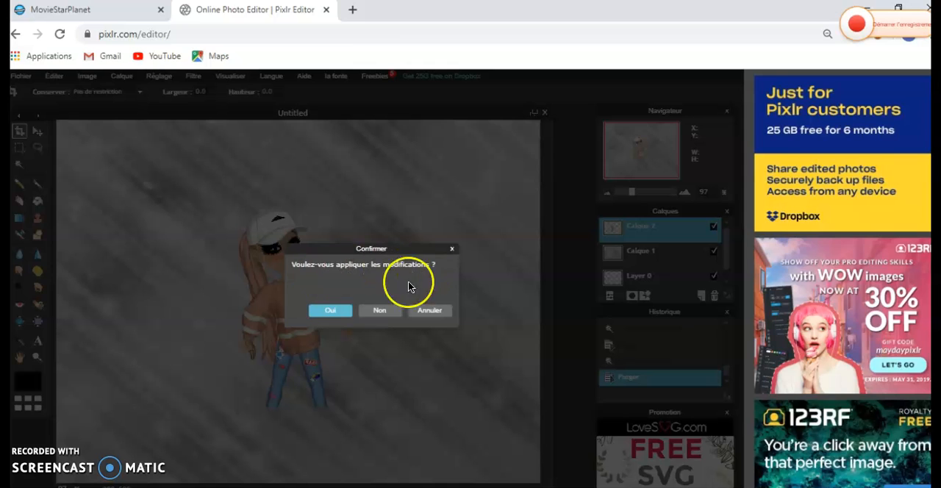
pyautogui.click(330, 312)
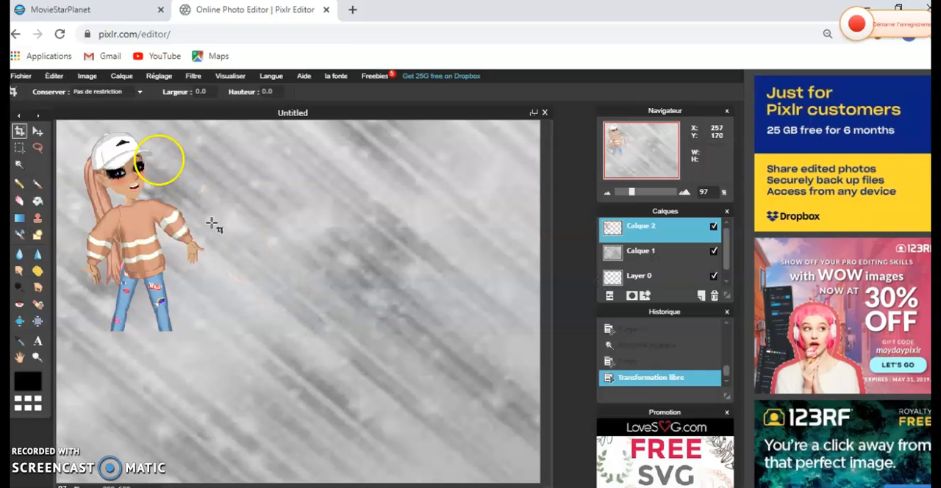
pyautogui.moveTo(100, 163); pyautogui.dragTo(107, 147)
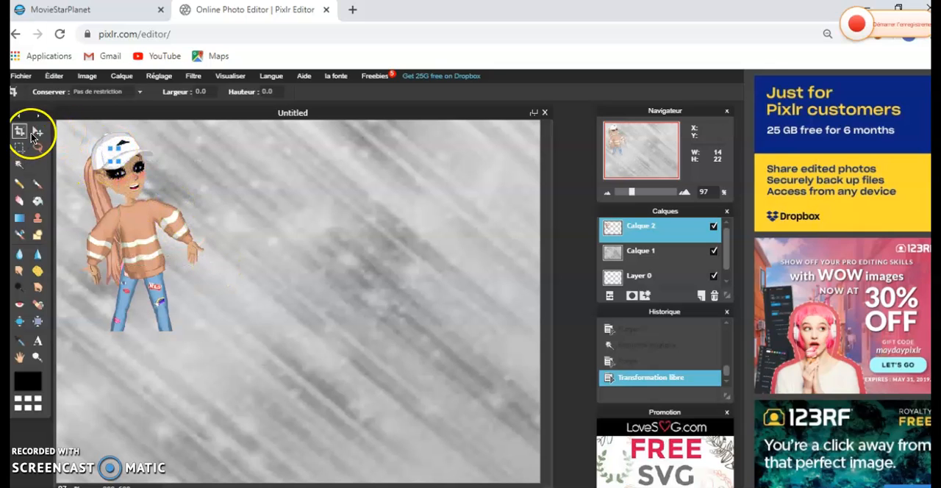
pyautogui.click(37, 133)
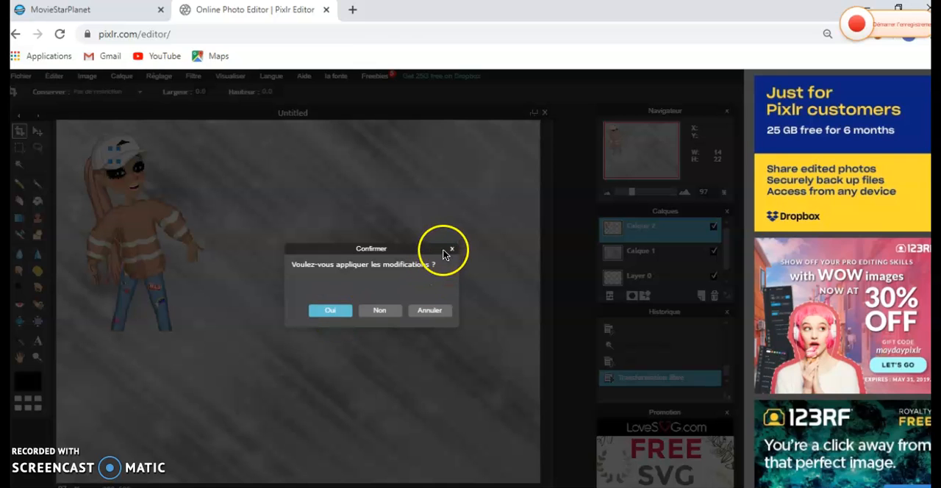
pyautogui.click(377, 310)
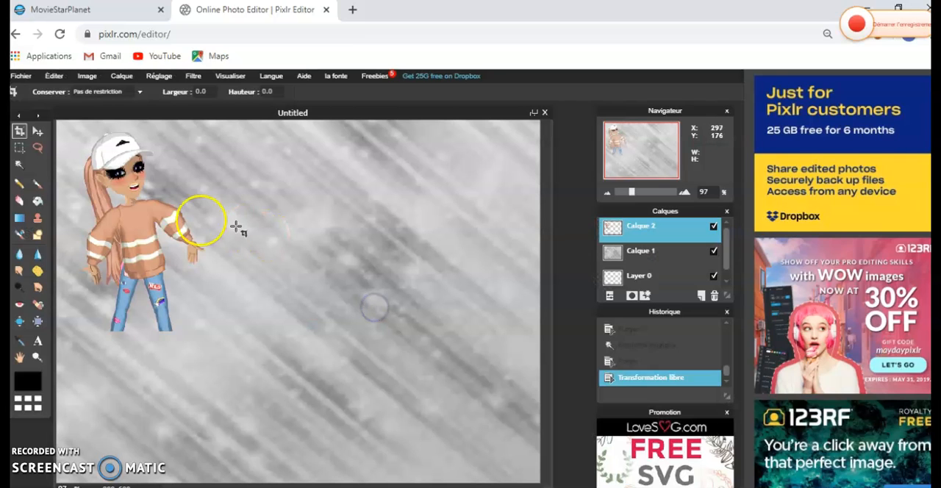
# - Reposition the avatar layer near the centre of the canvas with the Move tool
pyautogui.click(39, 133)
pyautogui.moveTo(116, 158); pyautogui.dragTo(172, 168)
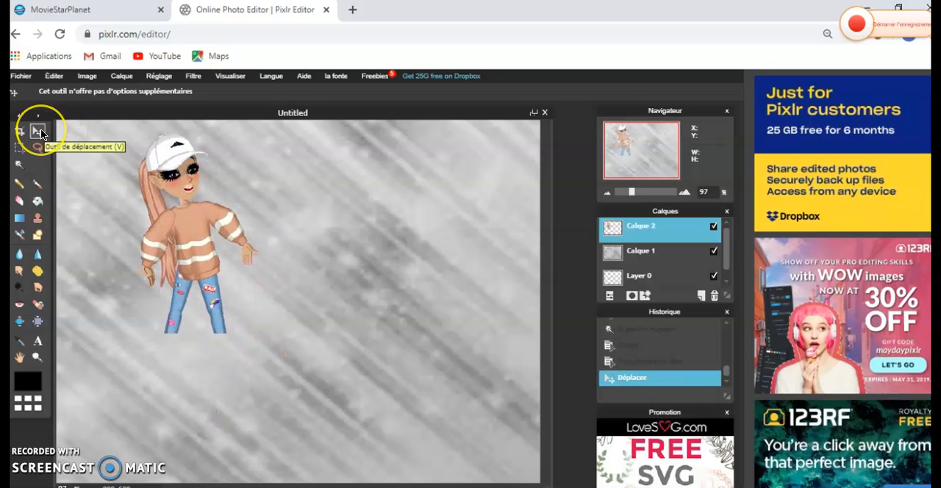
pyautogui.moveTo(125, 160); pyautogui.dragTo(299, 269)
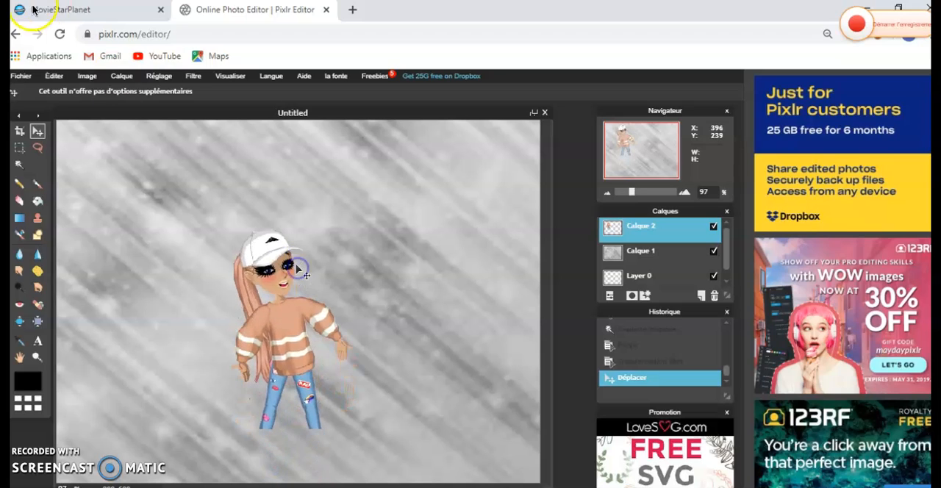
# - Enlarge the avatar by about a third with free transform, place it in the canvas's lower-left corner, and apply the transformation
pyautogui.click(53, 76)
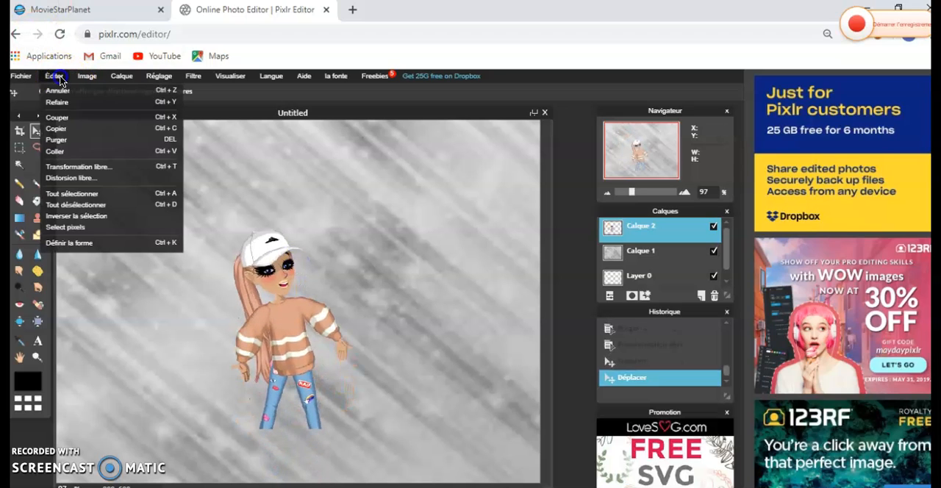
pyautogui.click(105, 166)
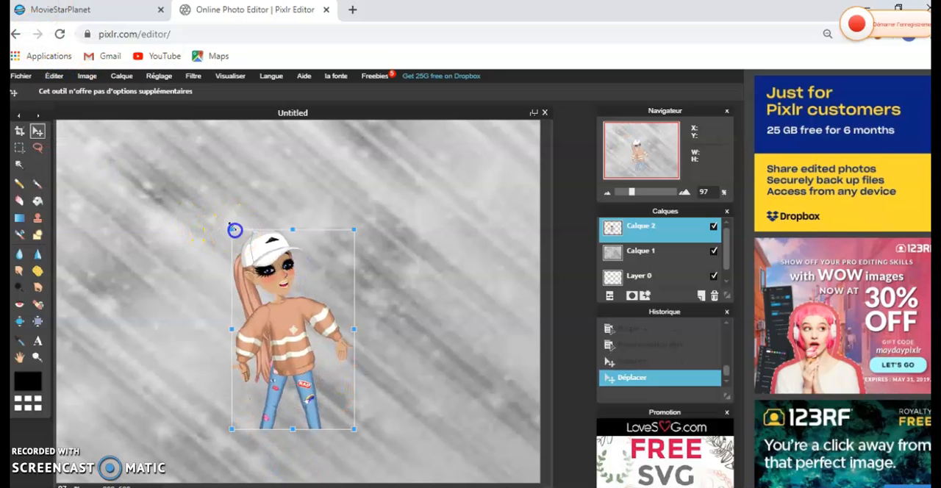
pyautogui.moveTo(227, 222); pyautogui.dragTo(215, 203)
pyautogui.moveTo(260, 251); pyautogui.dragTo(145, 298)
pyautogui.click(340, 311)
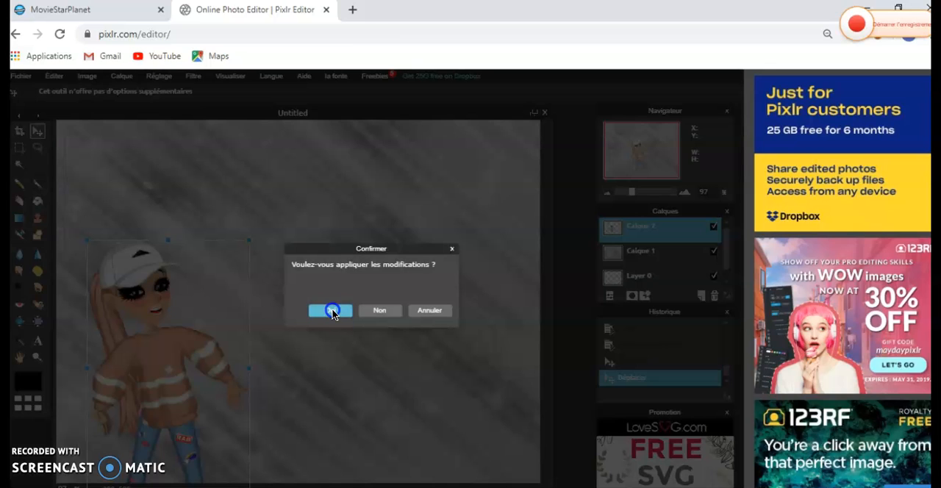
pyautogui.click(331, 311)
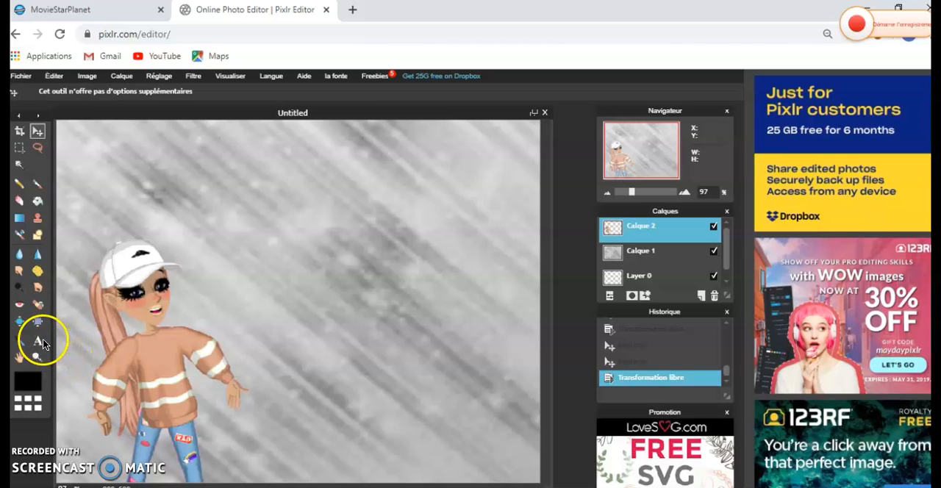
# - Add the two-line text "Comment faire / une miniature ???" in the upper middle of the canvas
pyautogui.click(38, 343)
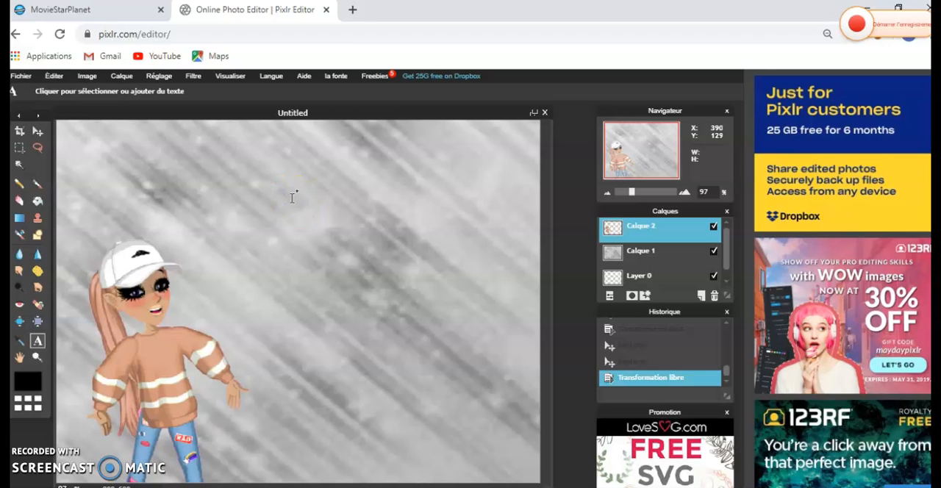
pyautogui.click(292, 192)
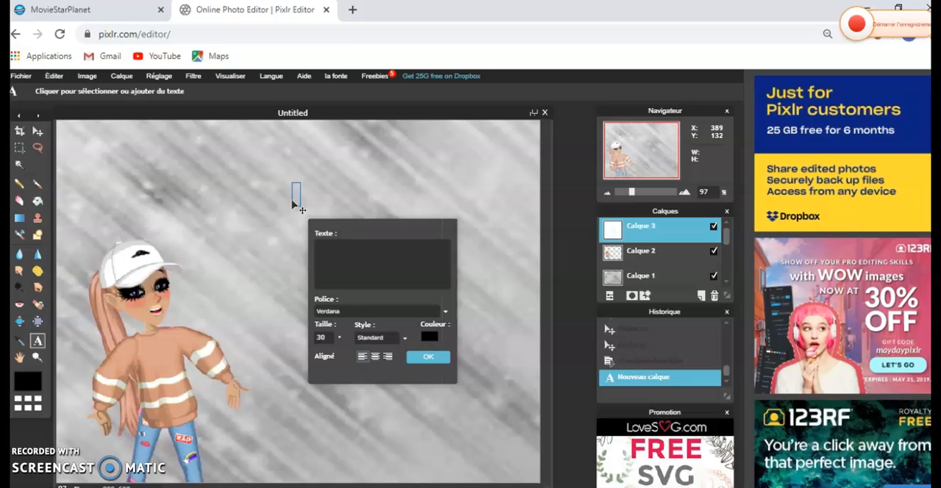
pyautogui.write('Comment faire')
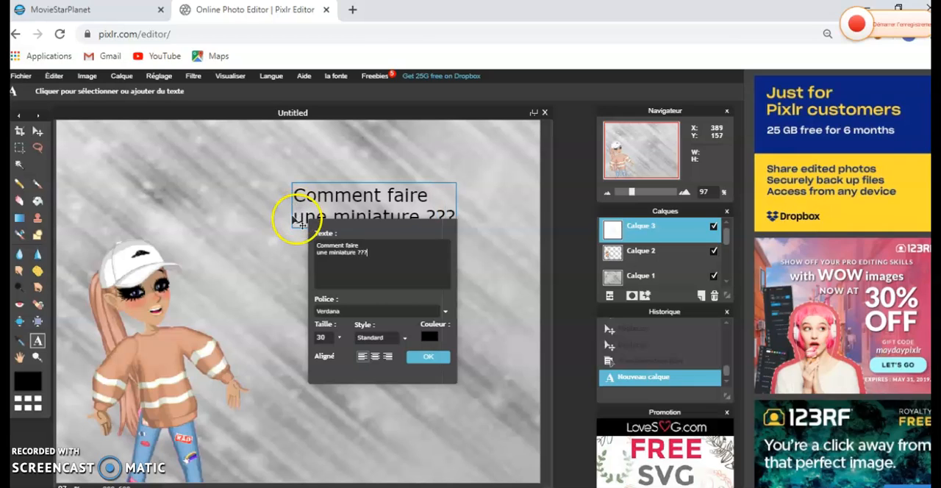
# - Set the title text's font to Comic Sans MS and its size to 45
pyautogui.click(345, 315)
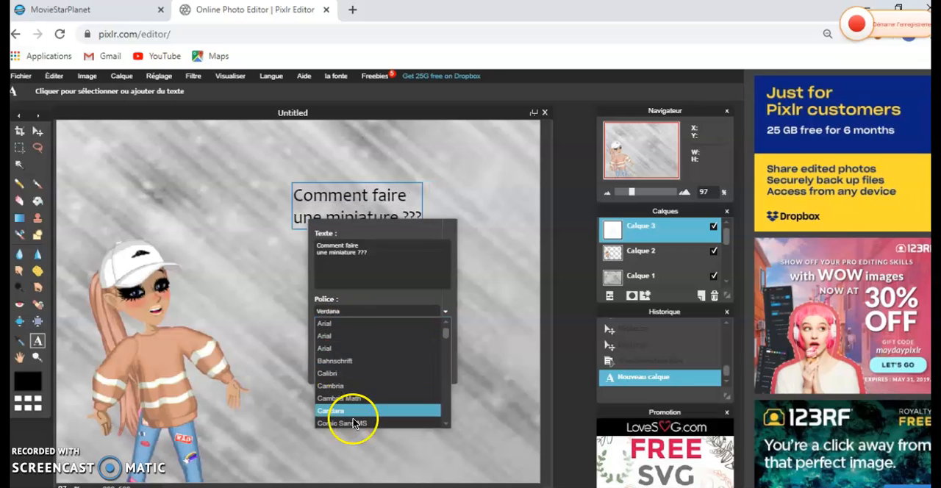
pyautogui.click(354, 425)
pyautogui.click(326, 337)
pyautogui.press('BackSpace')
pyautogui.press('BackSpace')
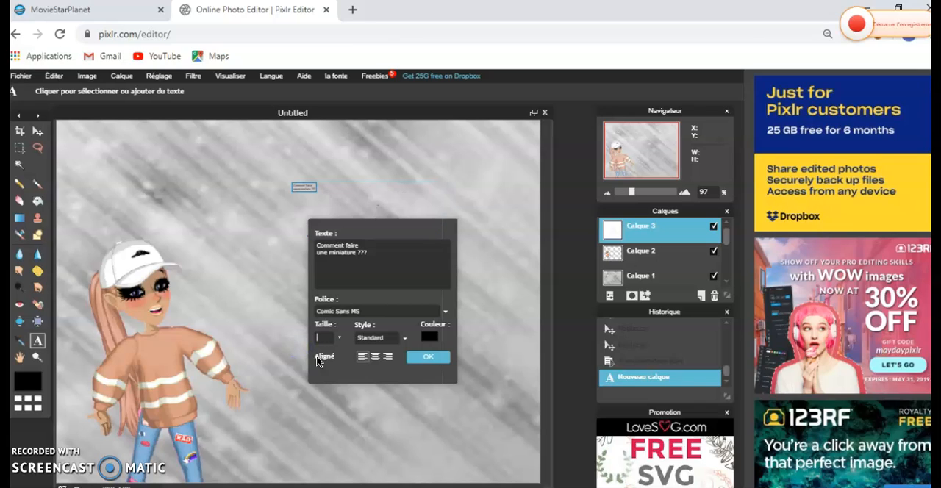
pyautogui.write('45')
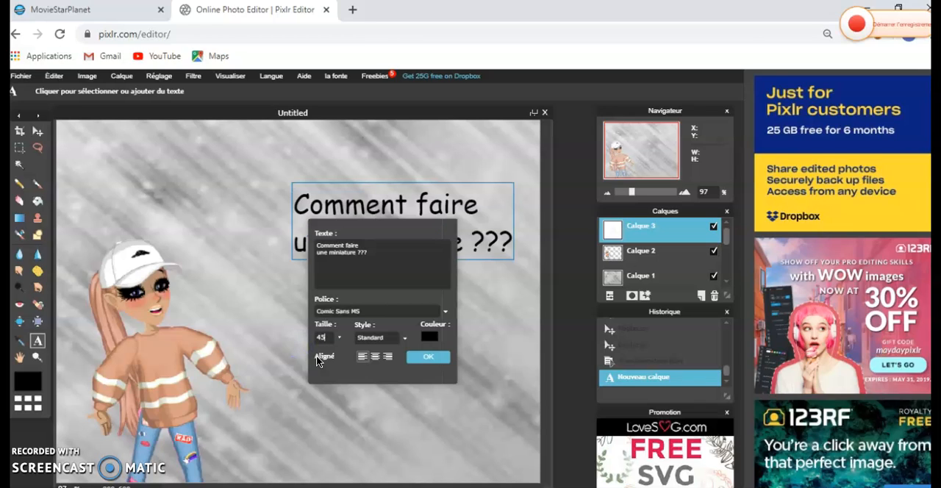
# - Set the title text's size to 55 and shift it left so both lines fit on the canvas
pyautogui.press('BackSpace')
pyautogui.press('BackSpace')
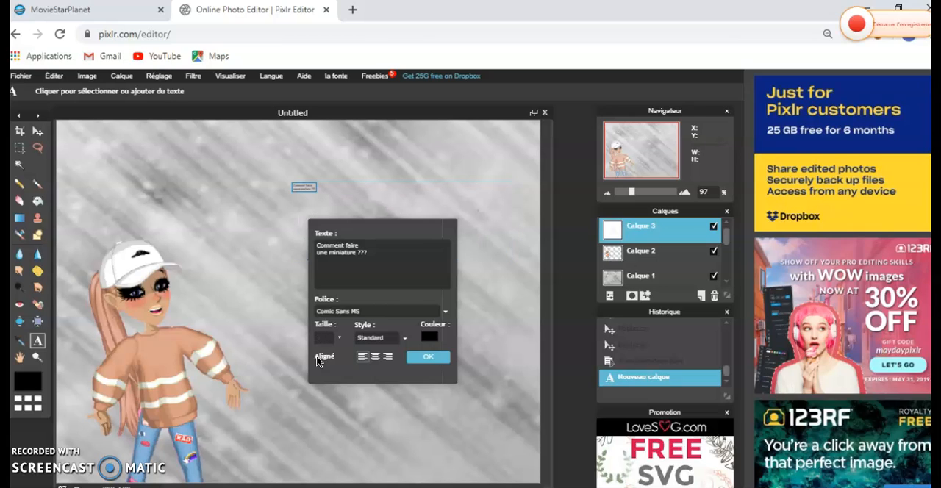
pyautogui.write('55')
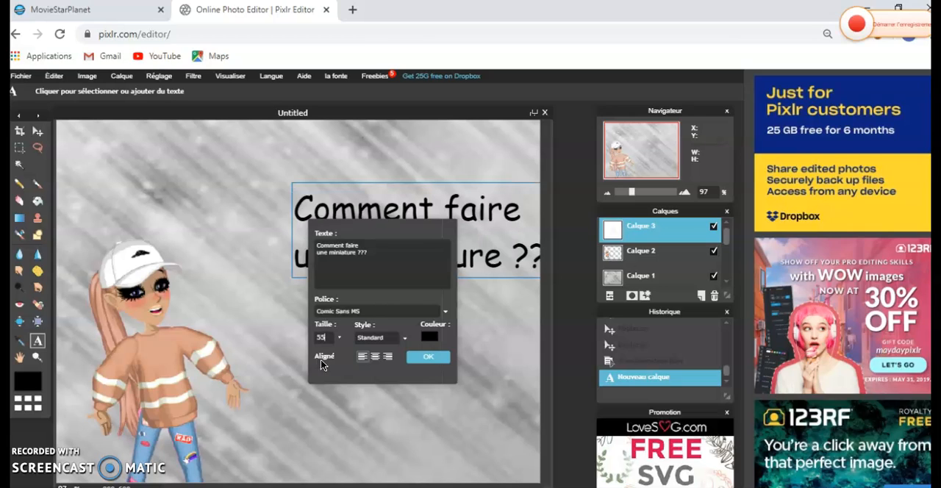
pyautogui.moveTo(425, 216); pyautogui.dragTo(353, 216)
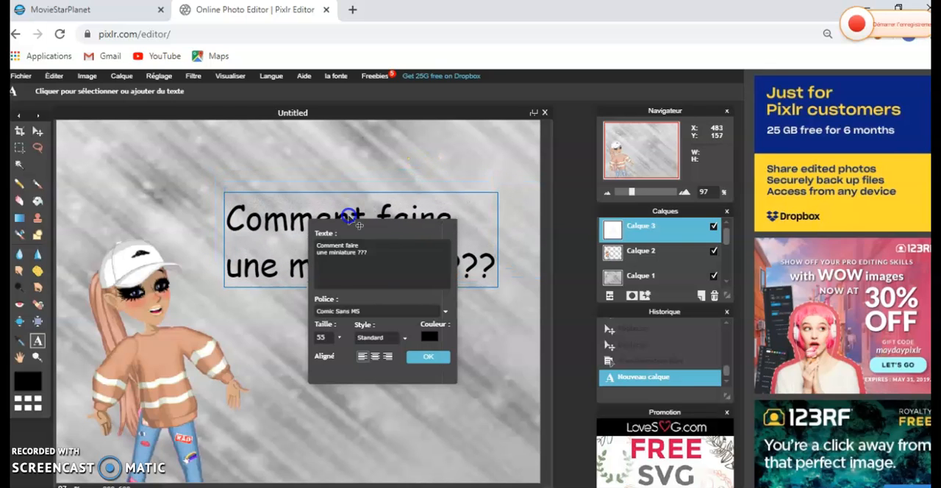
# - Set the title text's colour to a dull greyish brown
pyautogui.click(431, 340)
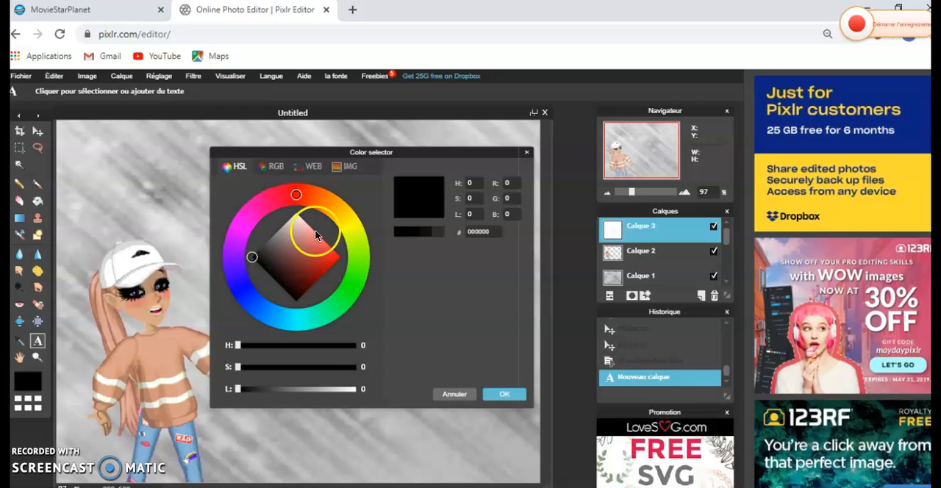
pyautogui.moveTo(254, 257); pyautogui.dragTo(284, 256)
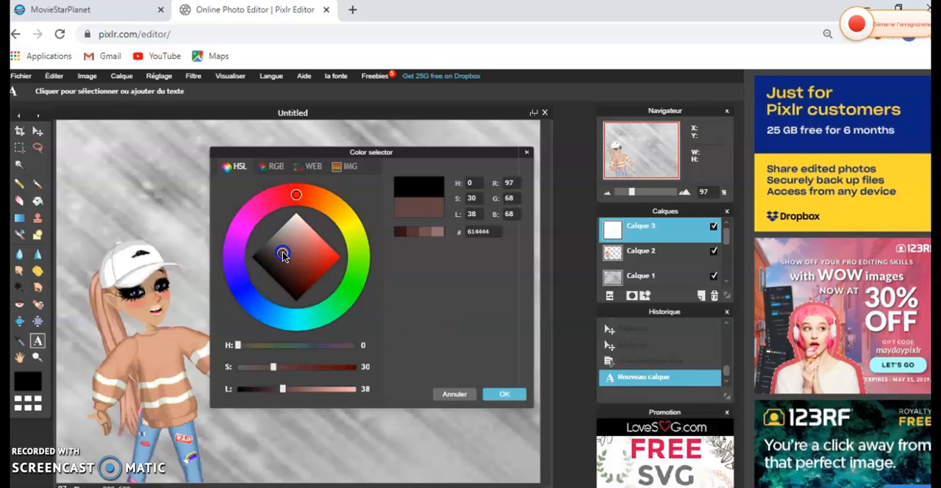
pyautogui.click(402, 233)
pyautogui.click(504, 394)
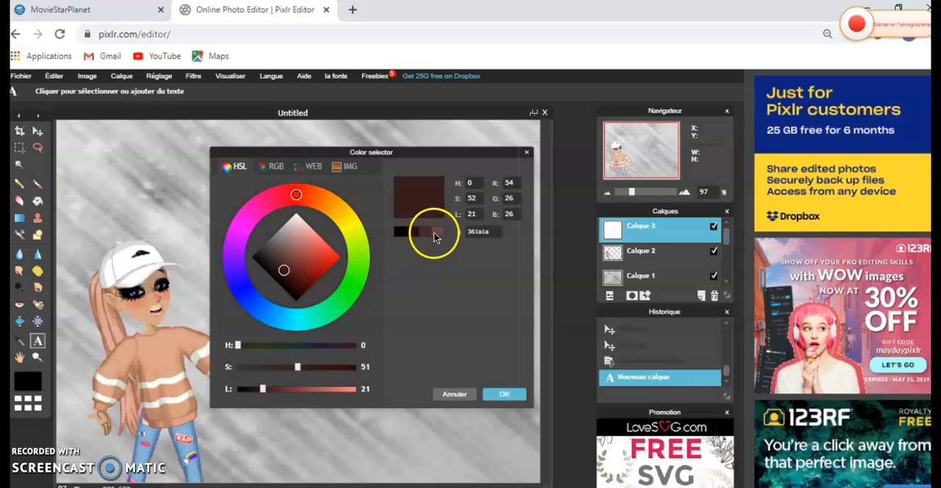
pyautogui.click(435, 233)
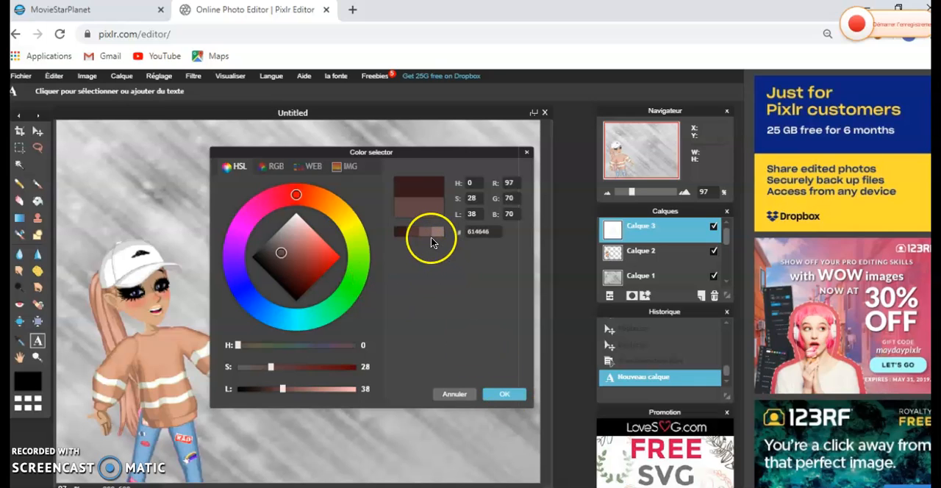
pyautogui.click(426, 233)
pyautogui.click(505, 395)
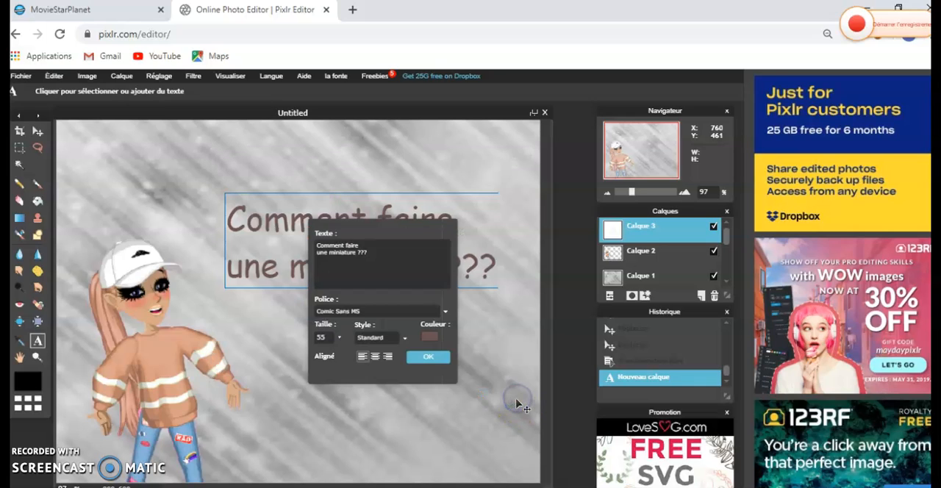
# - Change the title text's colour to a brick red and confirm the text
pyautogui.click(432, 341)
pyautogui.moveTo(354, 284)
pyautogui.mouseDown()
pyautogui.moveTo(323, 257)
pyautogui.moveTo(301, 256)
pyautogui.mouseUp()
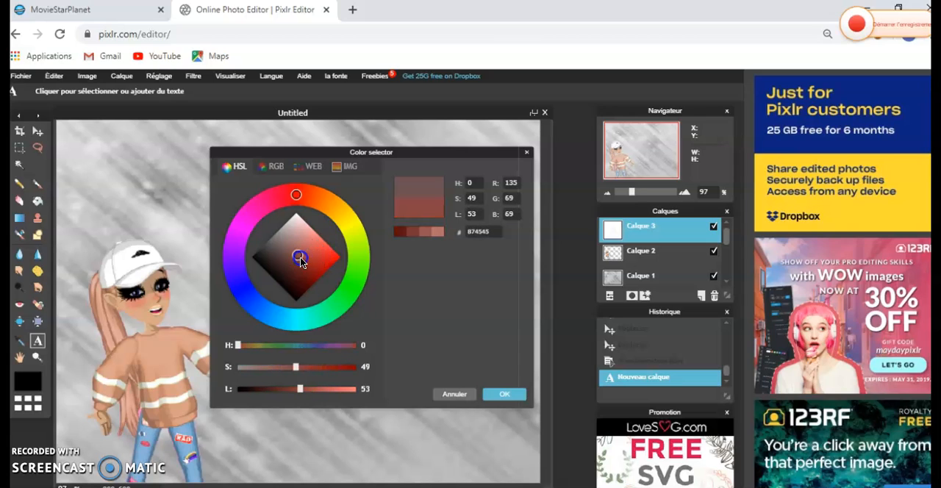
pyautogui.click(418, 232)
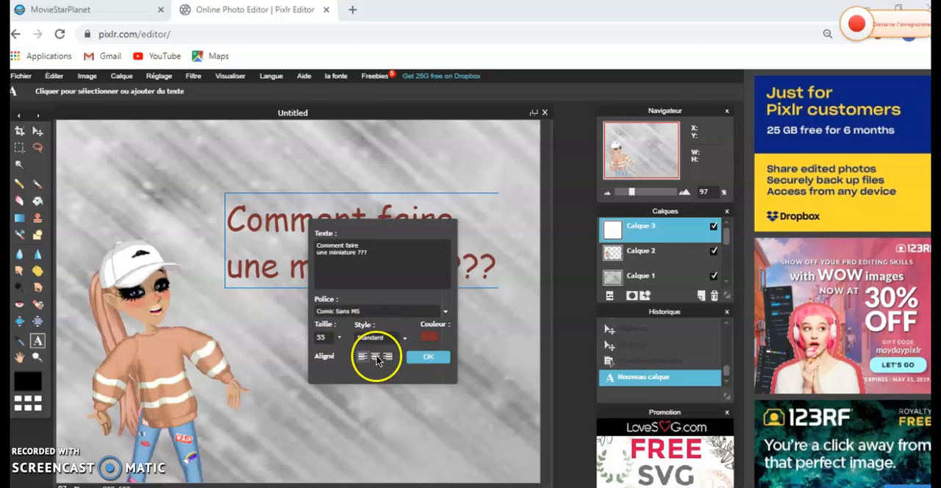
pyautogui.click(432, 360)
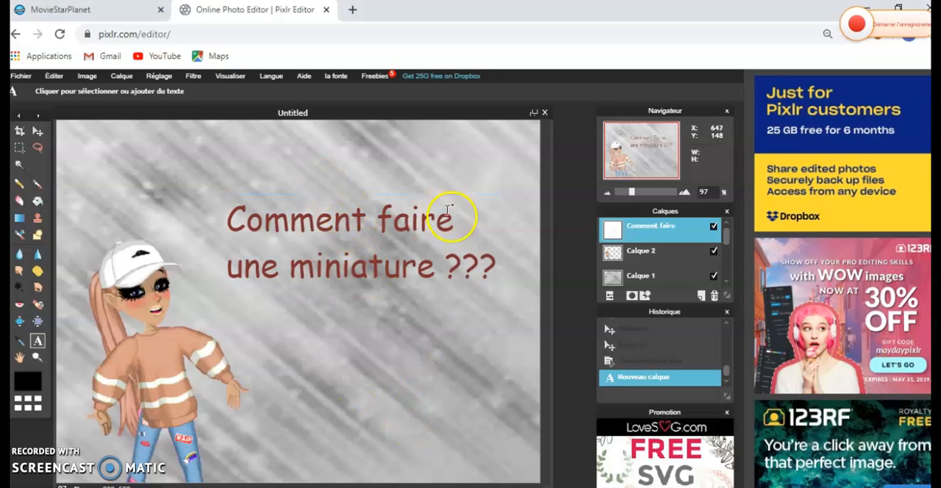
# - Enlarge the title text to size 60, nudge it towards the avatar, confirm it, and switch to the Move tool
pyautogui.click(398, 222)
pyautogui.moveTo(402, 206)
pyautogui.mouseDown()
pyautogui.moveTo(346, 186)
pyautogui.moveTo(390, 215)
pyautogui.mouseUp()
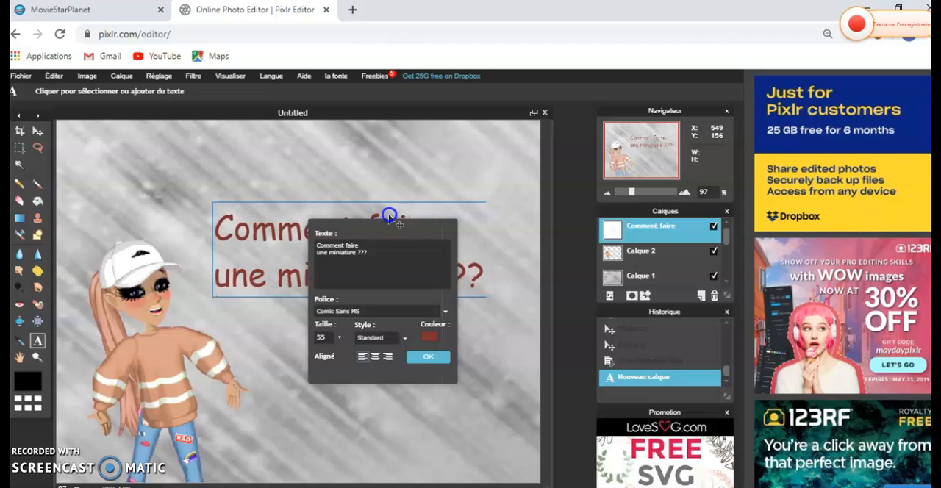
pyautogui.click(326, 335)
pyautogui.press('BackSpace')
pyautogui.press('BackSpace')
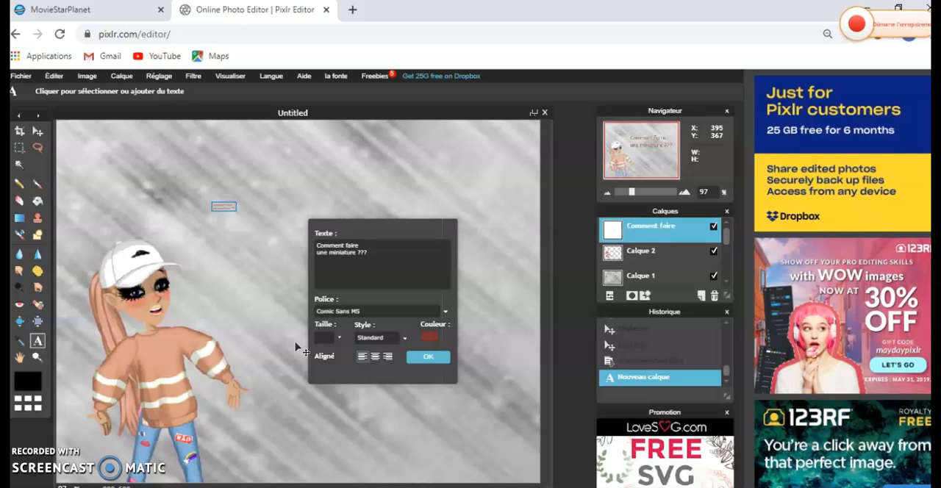
pyautogui.write('60')
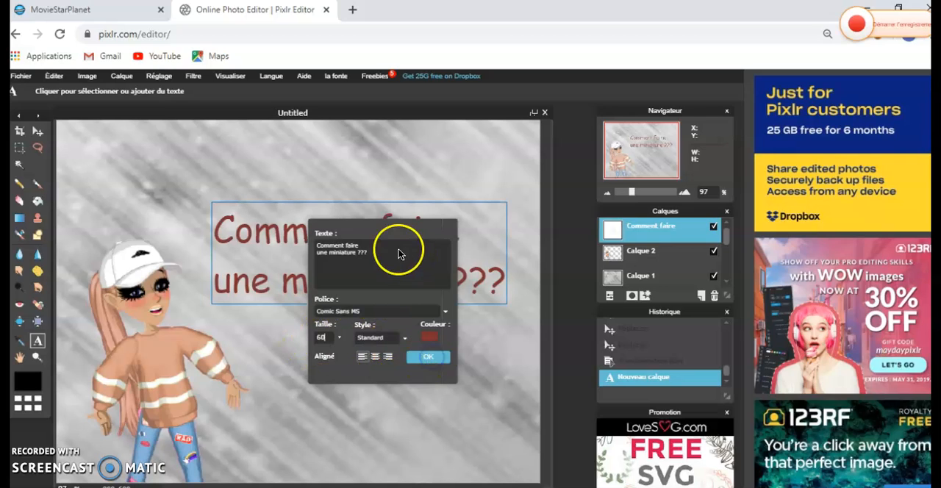
pyautogui.click(287, 232)
pyautogui.click(289, 215)
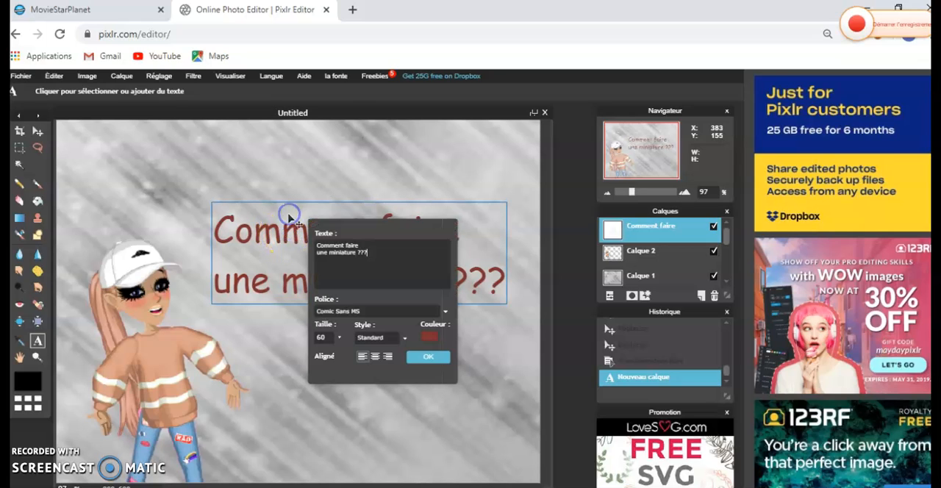
pyautogui.moveTo(295, 236)
pyautogui.mouseDown()
pyautogui.moveTo(290, 217)
pyautogui.moveTo(281, 226)
pyautogui.mouseUp()
pyautogui.click(412, 353)
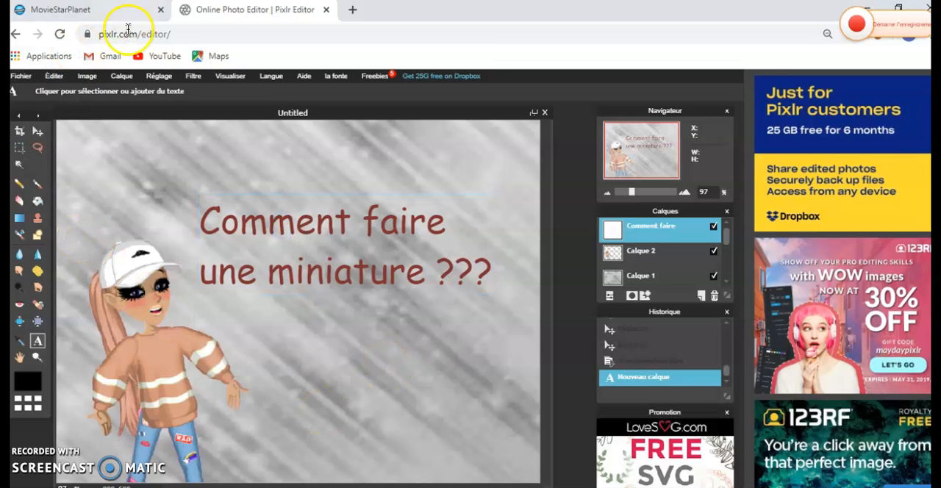
pyautogui.click(37, 131)
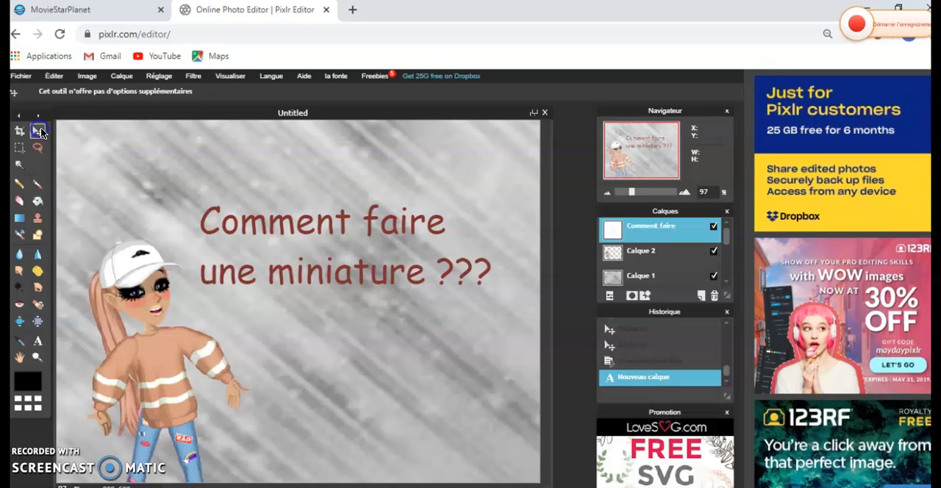
# - Search Google Images for "logo msp" in a new browser tab
pyautogui.click(353, 11)
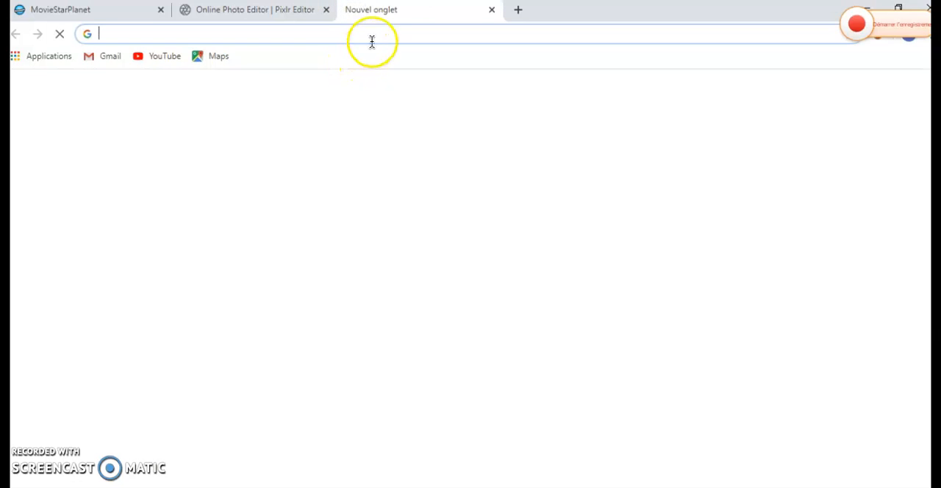
pyautogui.write('l')
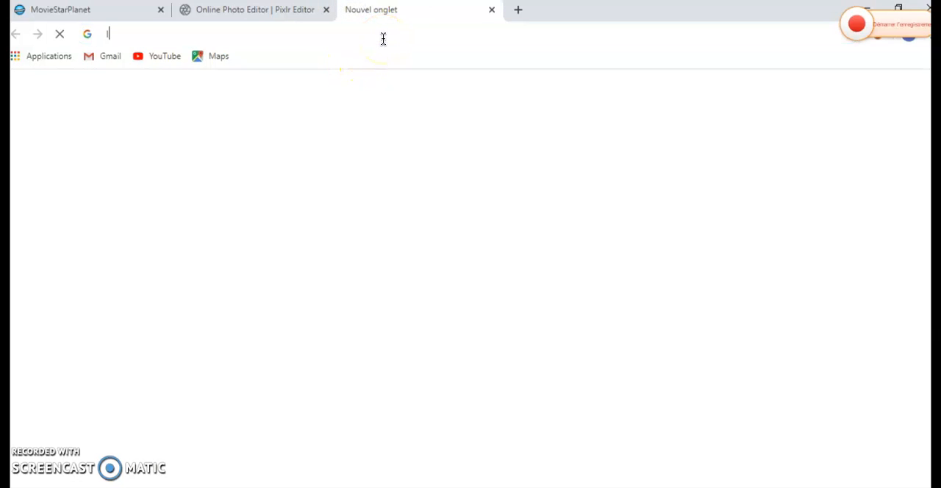
pyautogui.write('o')
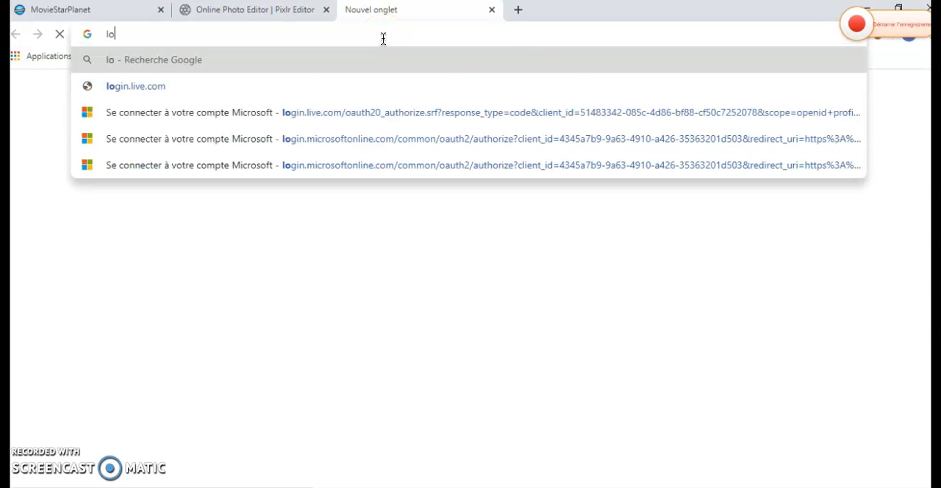
pyautogui.write('go msp')
pyautogui.press('Return')
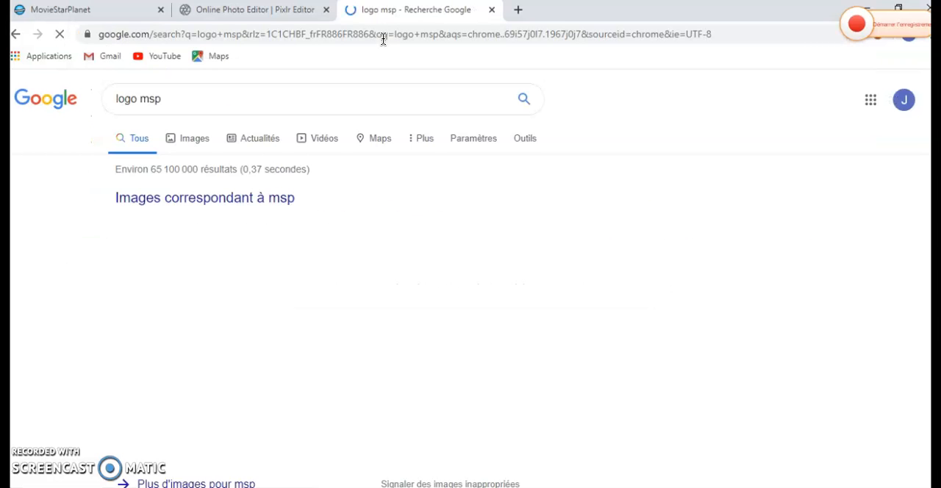
pyautogui.click(188, 133)
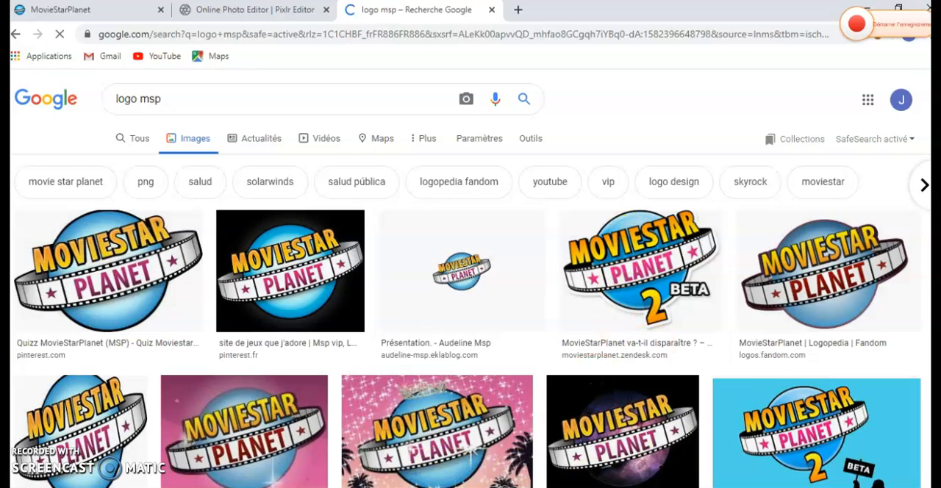
# - Capture the small MovieStarPlanet logo on the plain light background with the Snipping Tool and save it as the PNG file "sou" in Images
pyautogui.click(375, 83)
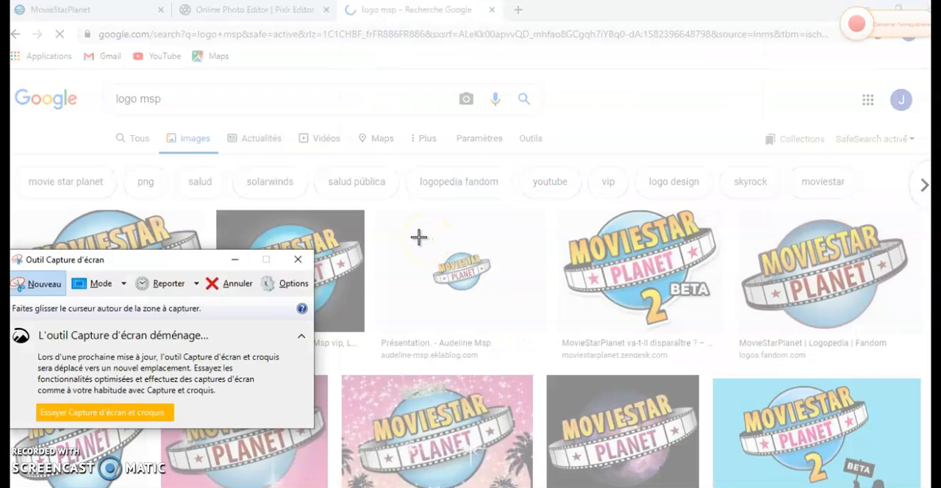
pyautogui.moveTo(418, 237); pyautogui.dragTo(498, 302)
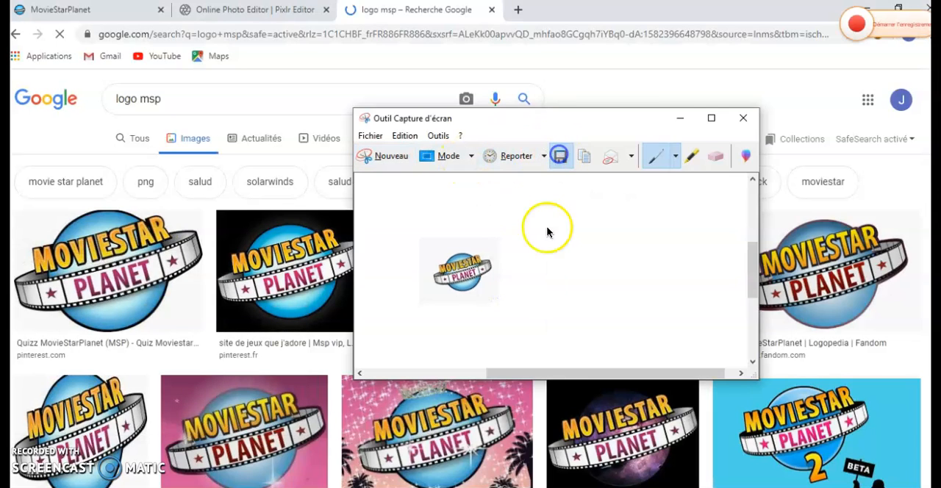
pyautogui.hotkey('ctrl', 's')
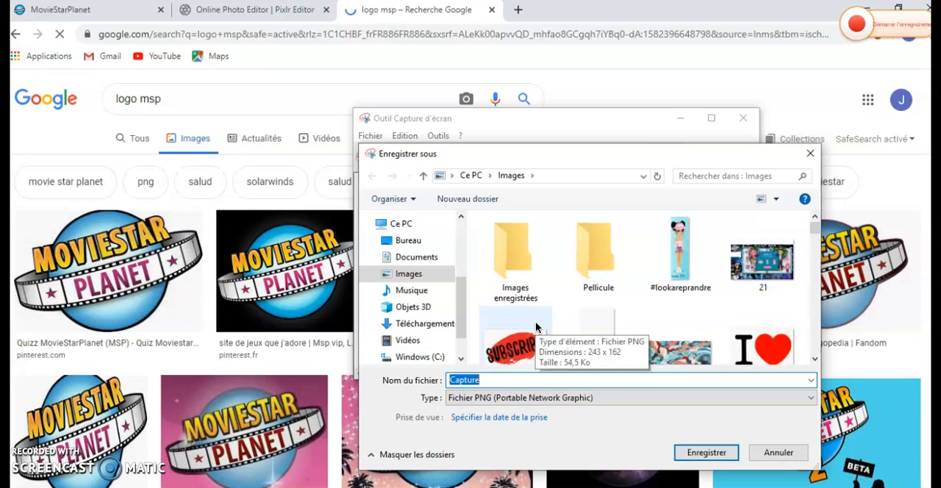
pyautogui.write('sou')
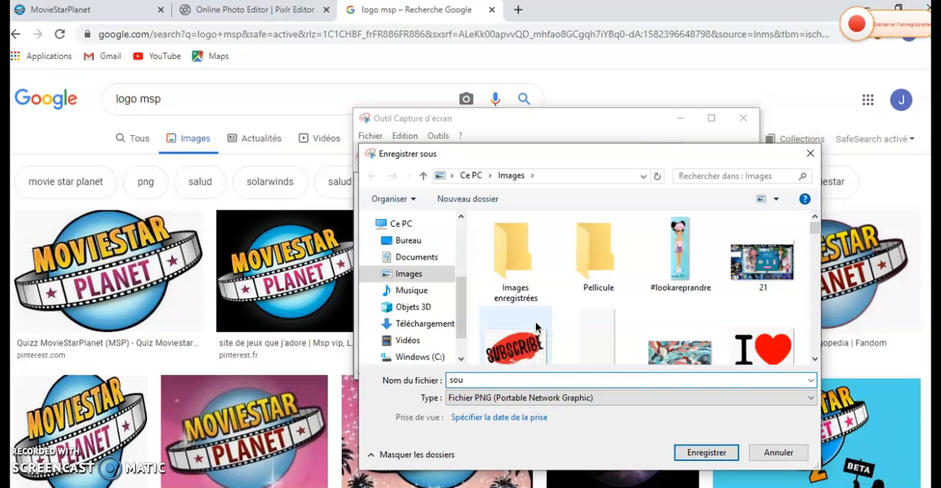
pyautogui.press('Return')
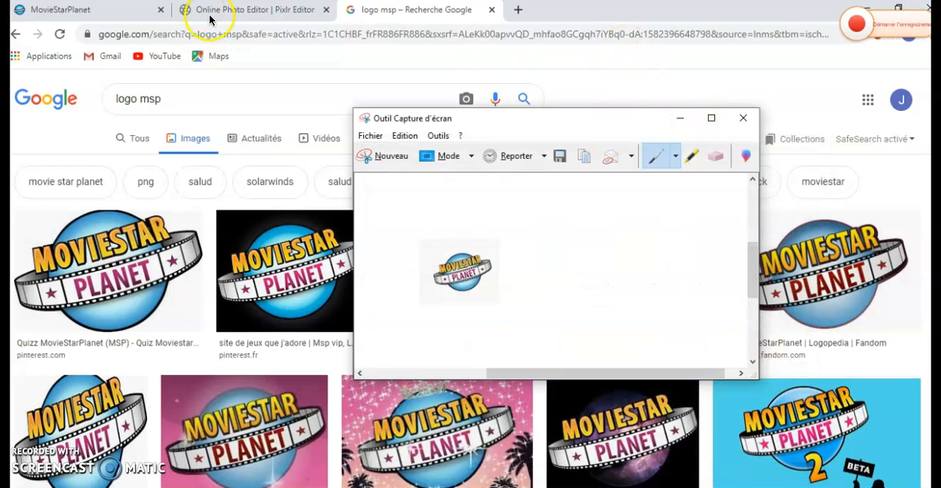
pyautogui.click(680, 118)
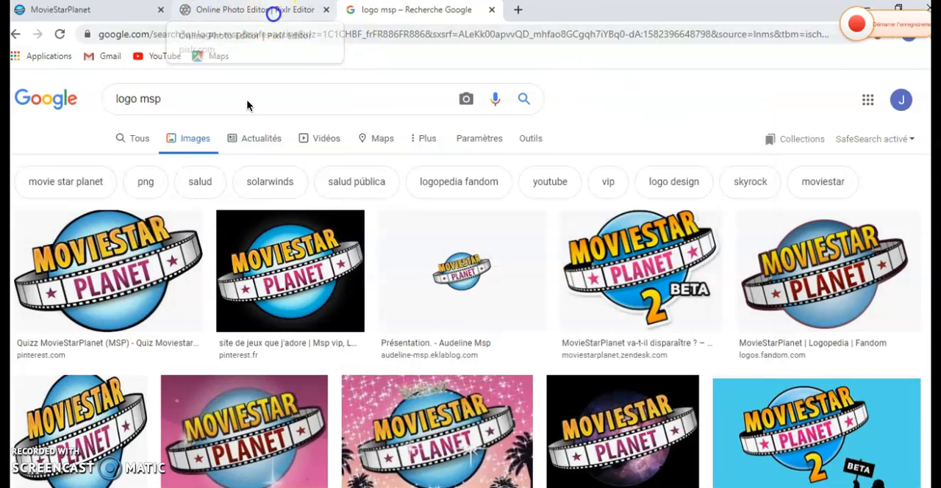
# - Return to the Pixlr editor and move the "Comment faire" text layer slightly down
pyautogui.click(270, 10)
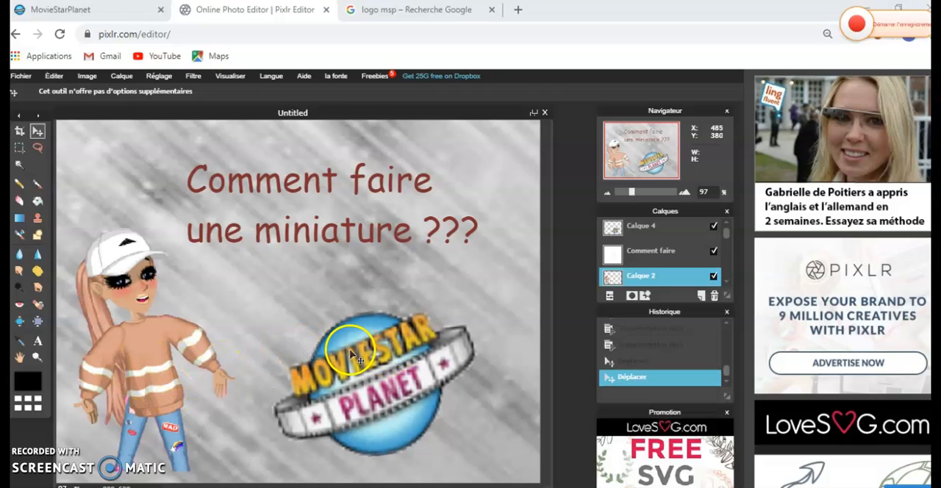
pyautogui.click(650, 259)
pyautogui.moveTo(315, 191)
pyautogui.mouseDown()
pyautogui.moveTo(335, 193)
pyautogui.moveTo(307, 190)
pyautogui.mouseUp()
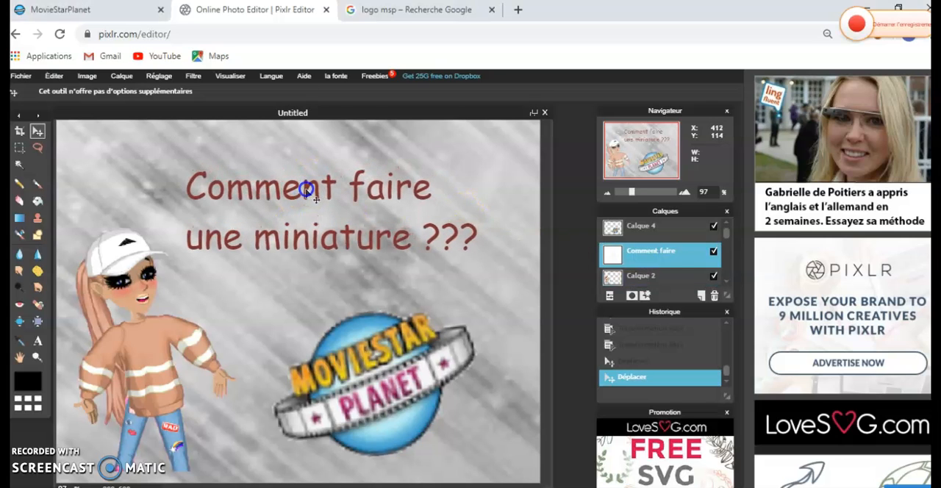
# - Enlarge the avatar on layer Calque 2 slightly with free transform, extending it up and to the left, and apply the transformation
pyautogui.click(653, 277)
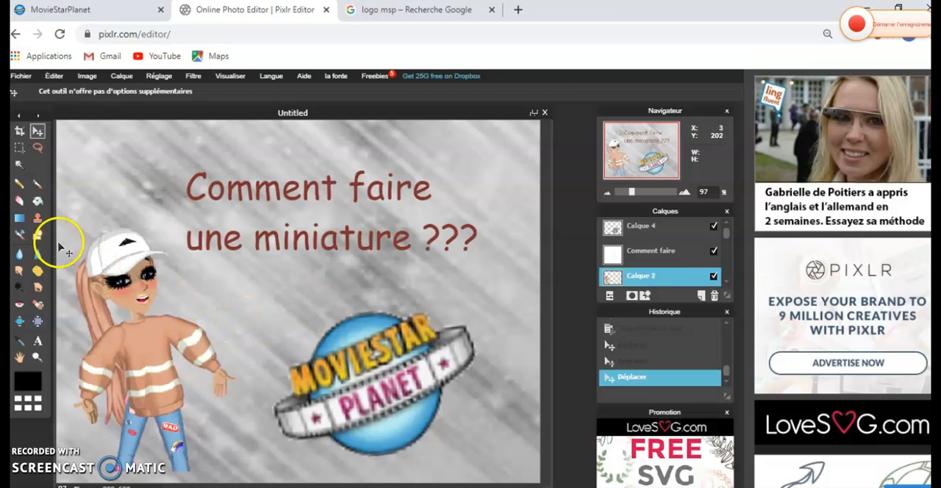
pyautogui.click(55, 76)
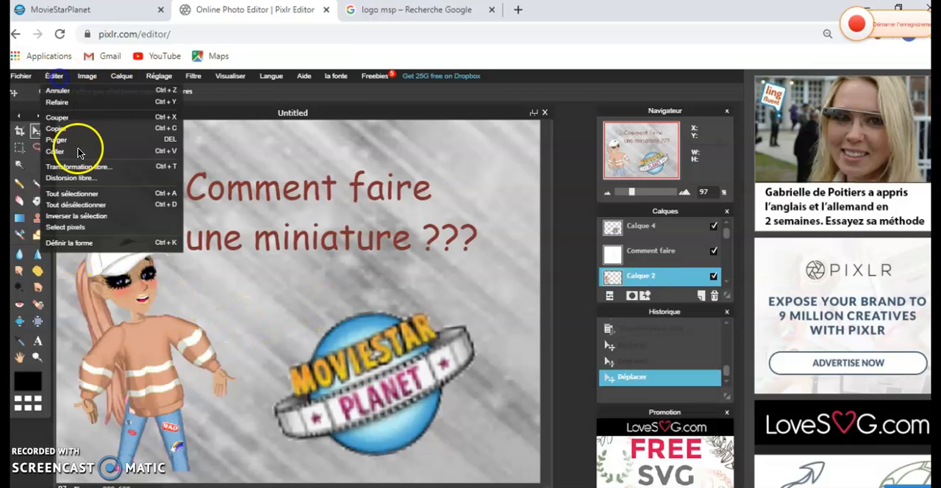
pyautogui.click(82, 167)
pyautogui.moveTo(72, 228); pyautogui.dragTo(66, 207)
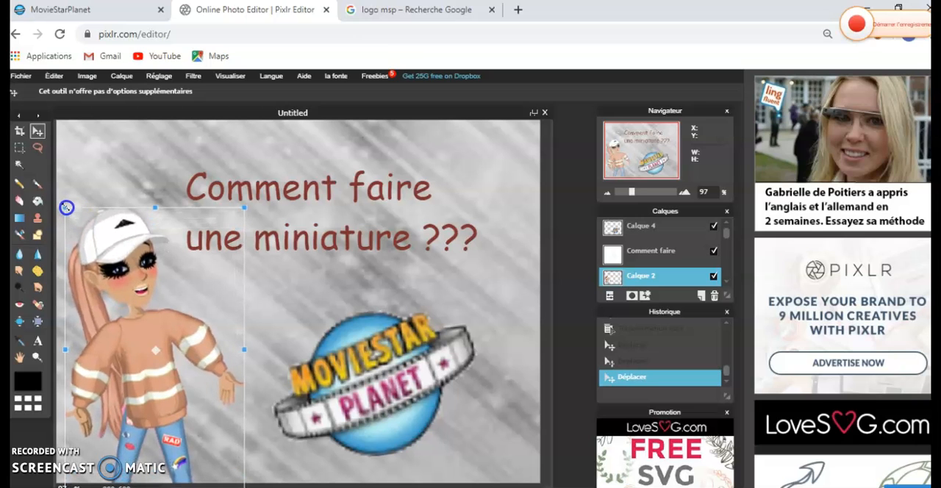
pyautogui.click(474, 291)
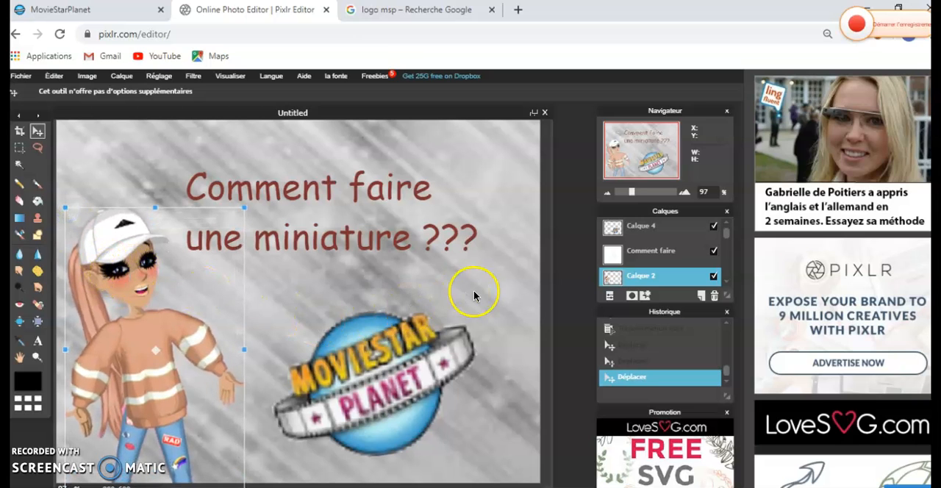
pyautogui.click(306, 307)
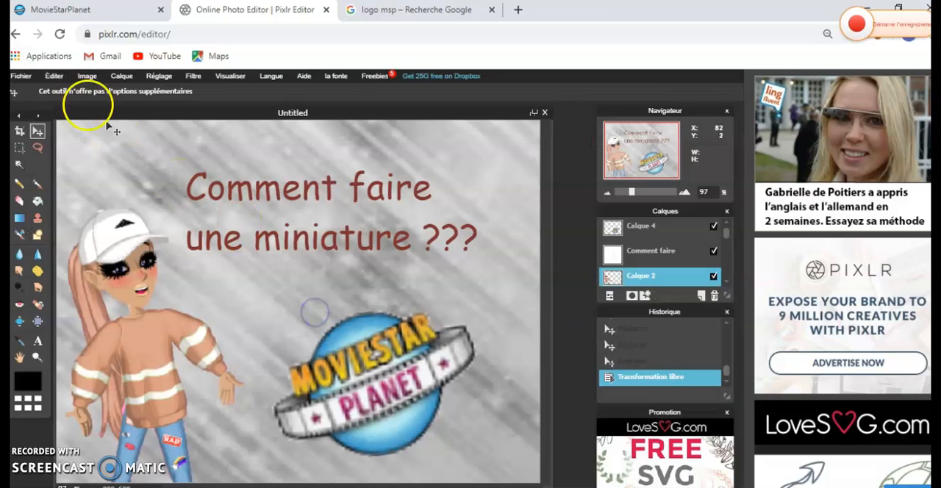
# - Save the finished thumbnail to the computer as a JPEG image named "miniaturetuto"
pyautogui.click(21, 77)
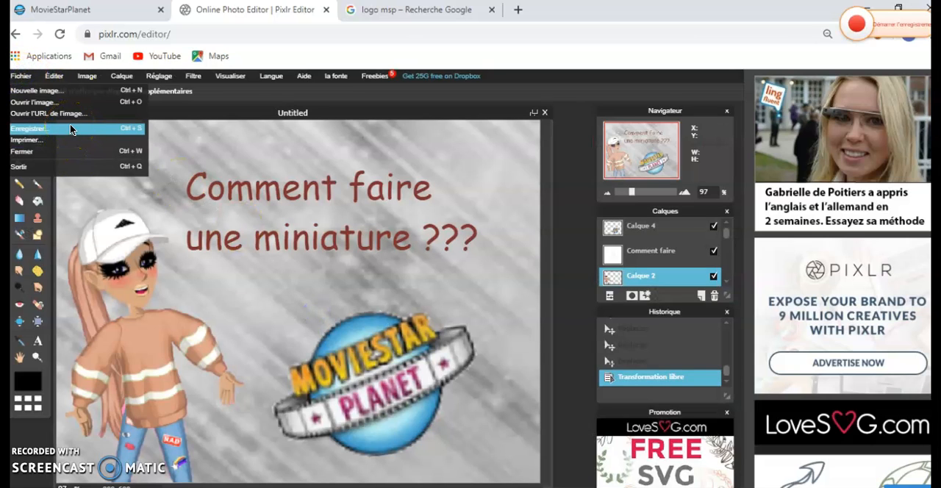
pyautogui.click(70, 130)
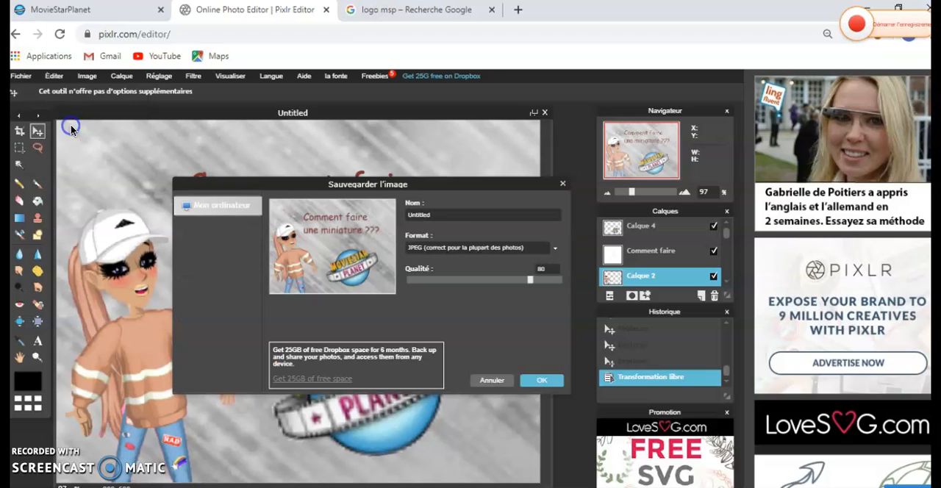
pyautogui.click(423, 213)
pyautogui.moveTo(444, 215); pyautogui.dragTo(406, 240)
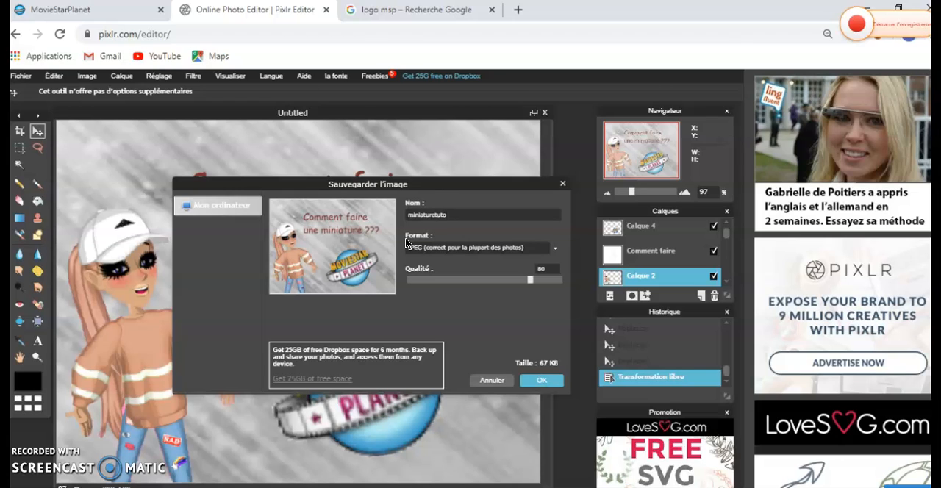
pyautogui.click(534, 378)
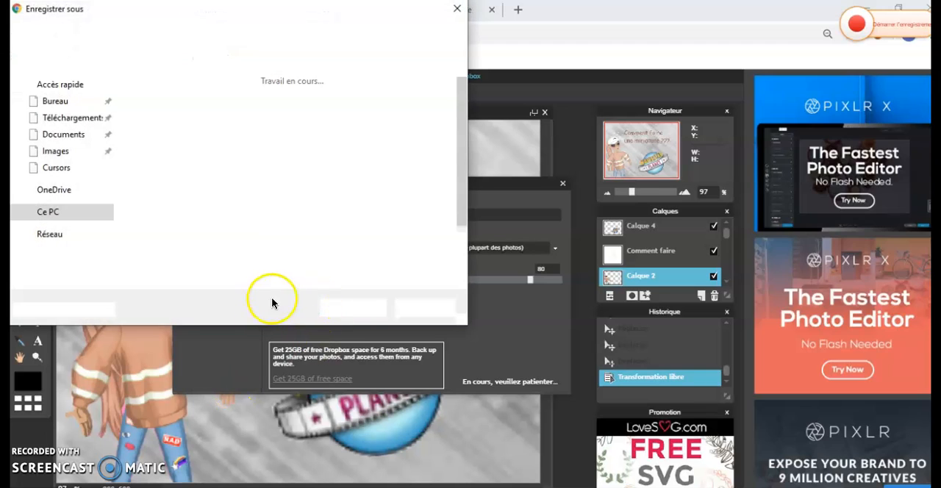
pyautogui.click(351, 305)
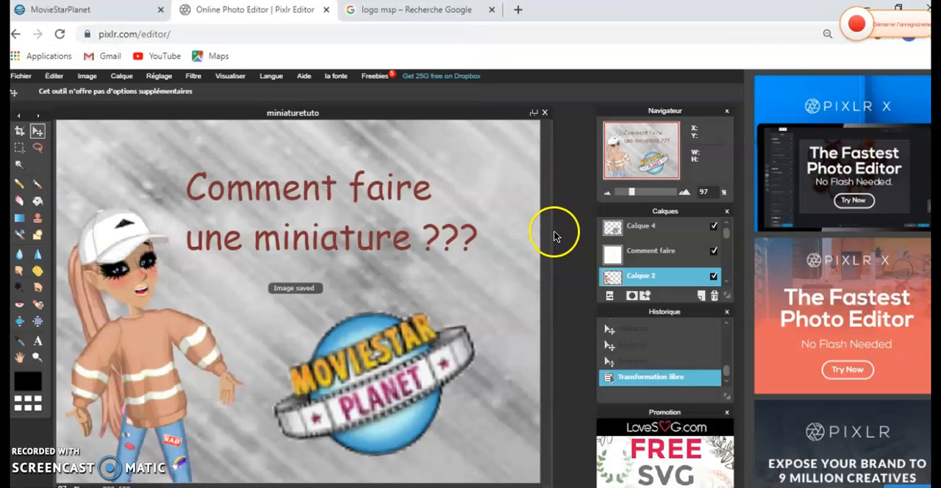
# - Close the Pixlr Editor and "logo msp" search tabs, and close the ArtBooks window in MovieStarPlanet
pyautogui.click(326, 9)
pyautogui.click(540, 128)
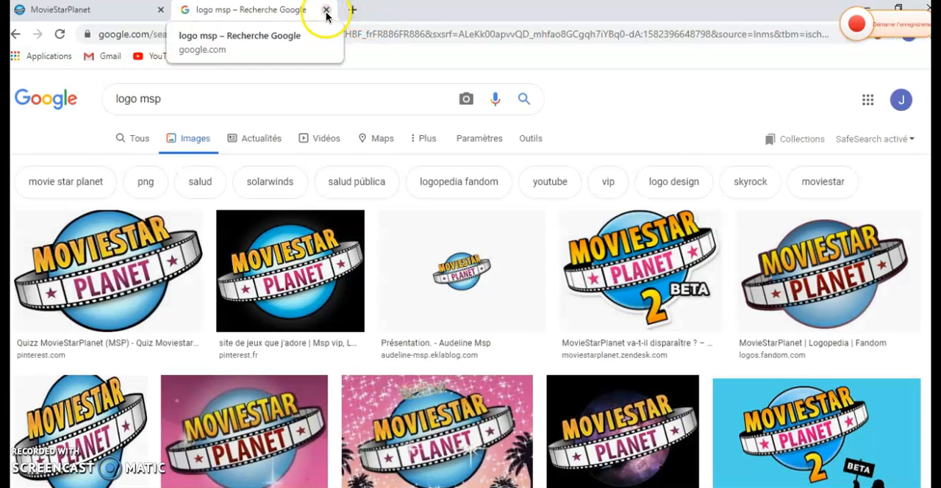
pyautogui.click(327, 11)
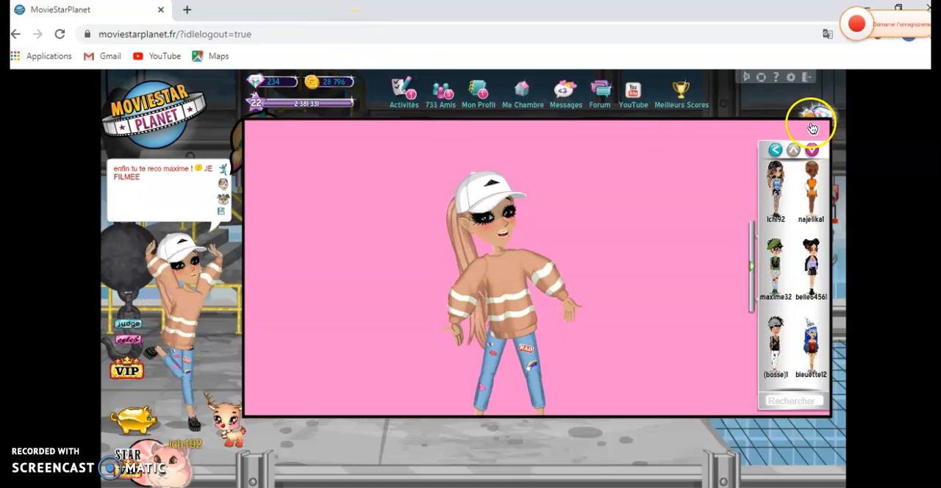
pyautogui.moveTo(815, 130)
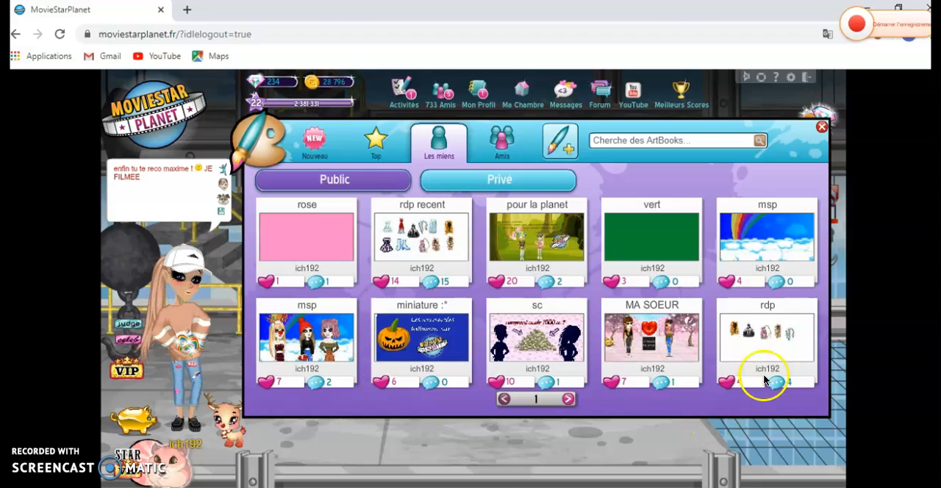
pyautogui.click(824, 130)
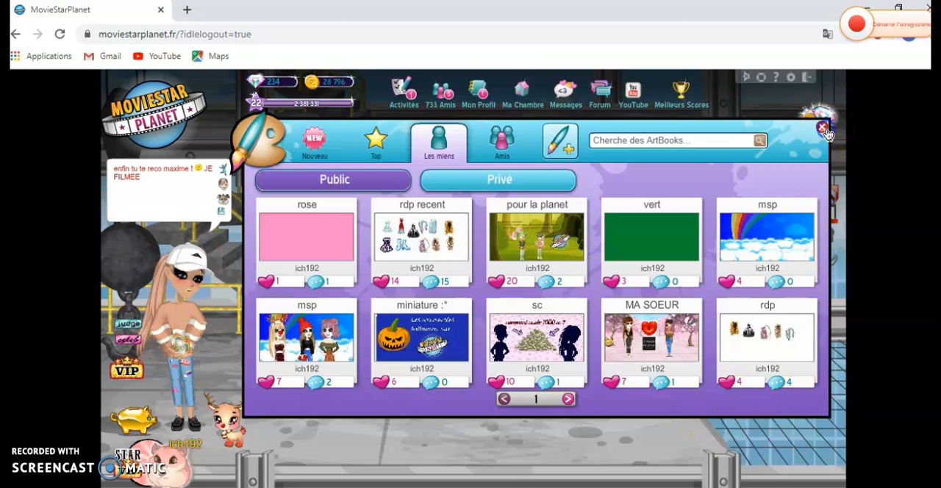